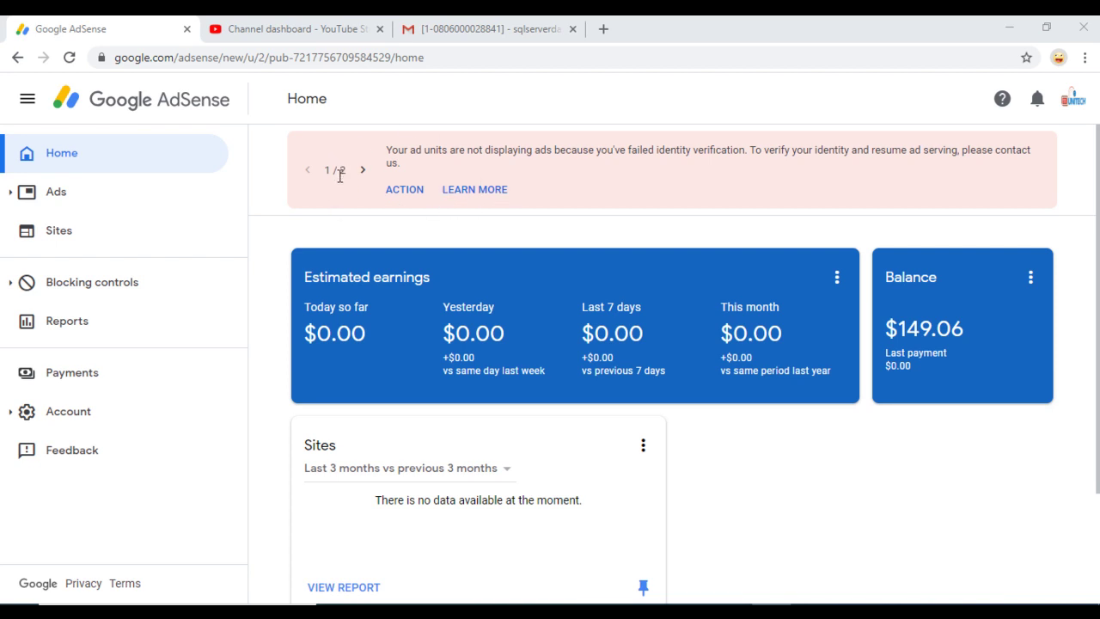
Open and review the AdSense Payments page from the verification warning, then switch to YouTube Studio
{"action": "left_click", "coordinate": [390, 190]}
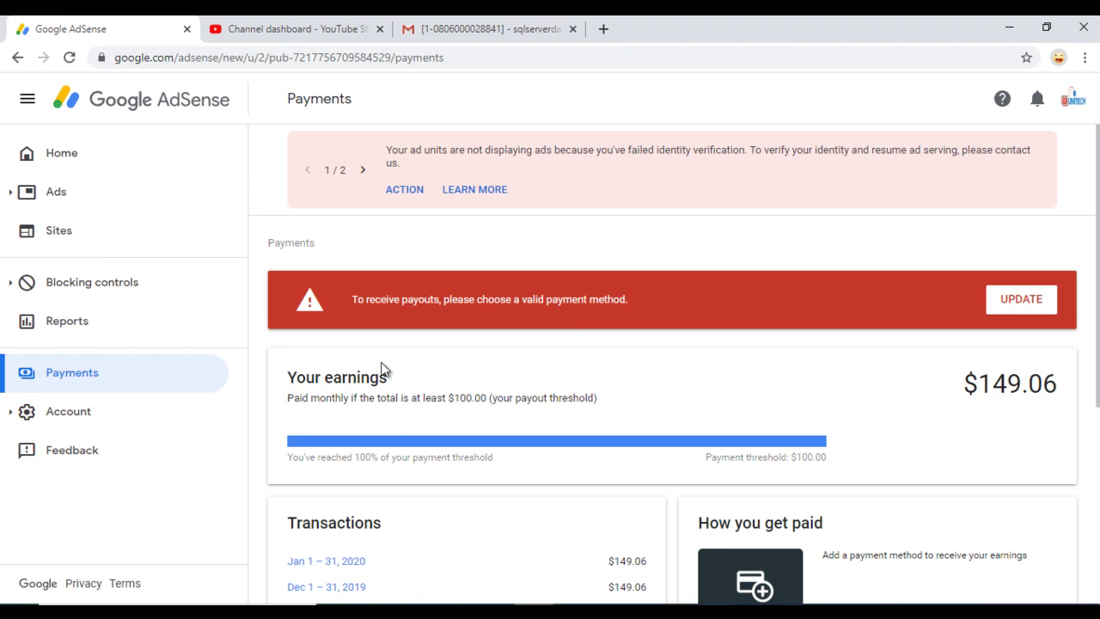
{"action": "scroll", "coordinate": [263, 409], "scroll_direction": "down", "scroll_amount": 3}
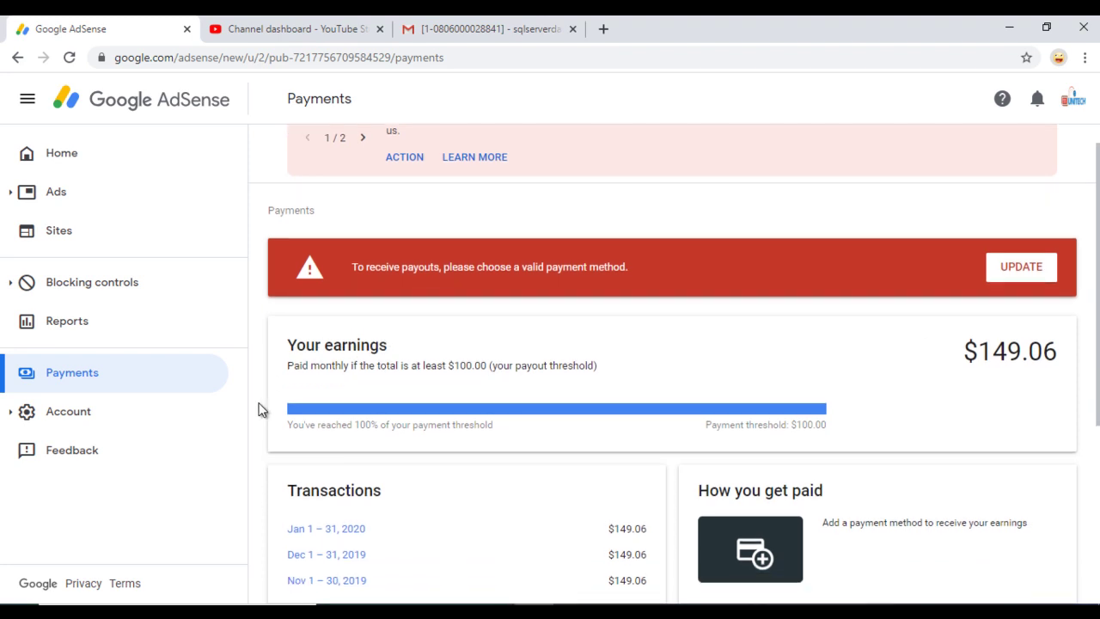
{"action": "scroll", "coordinate": [262, 410], "scroll_direction": "up", "scroll_amount": 2}
{"action": "scroll", "coordinate": [262, 410], "scroll_direction": "up", "scroll_amount": 1}
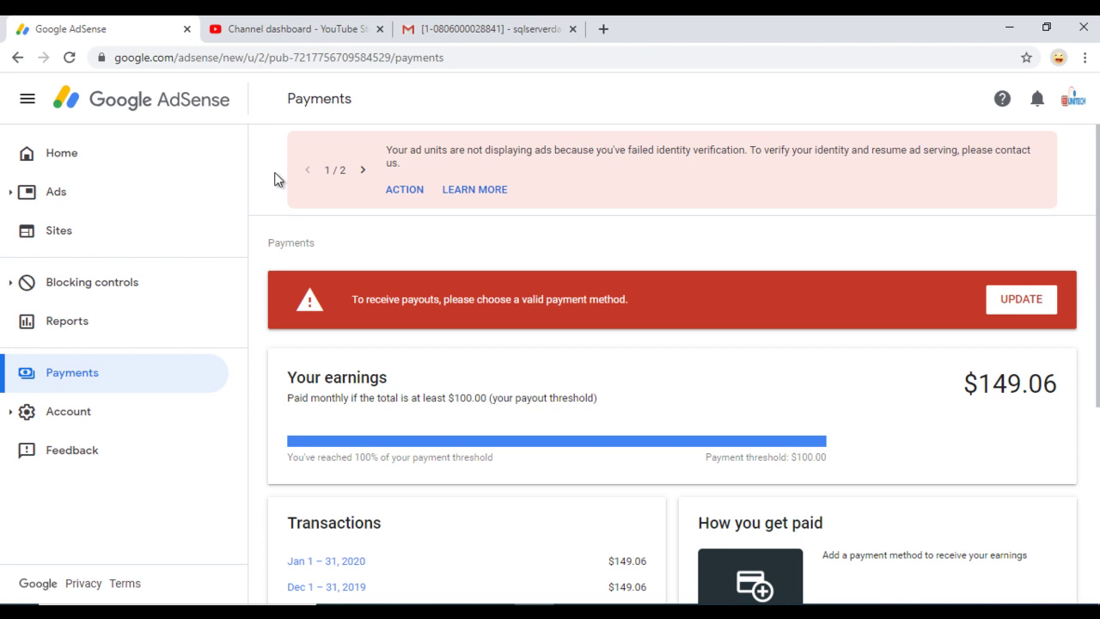
{"action": "left_click", "coordinate": [254, 38]}
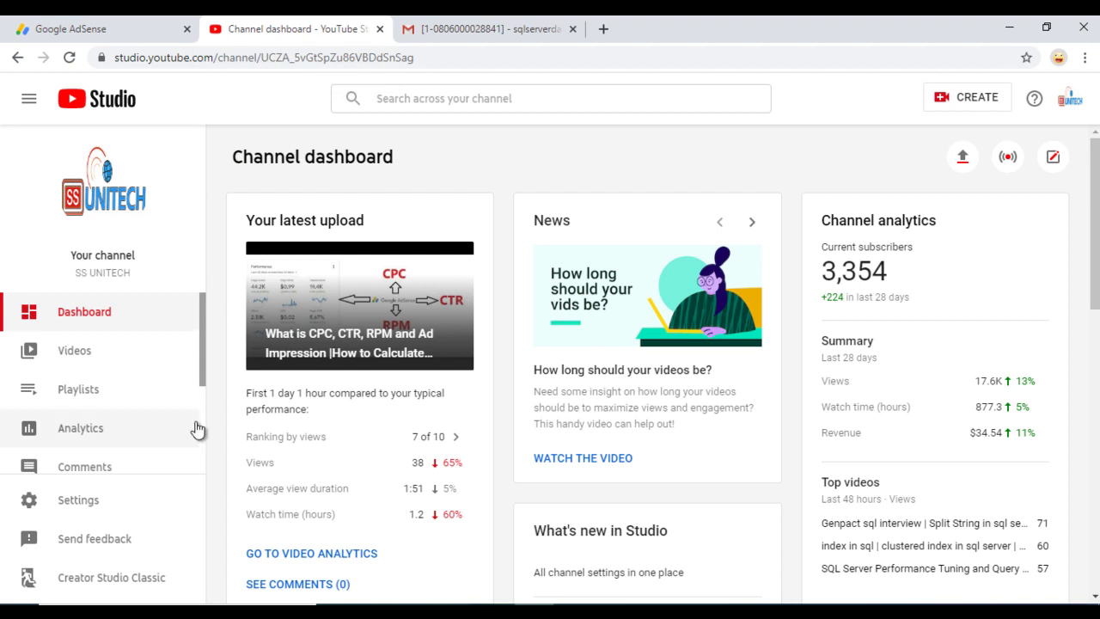
Switch to Creator Studio Classic, skipping the feedback survey
{"action": "left_click", "coordinate": [94, 588]}
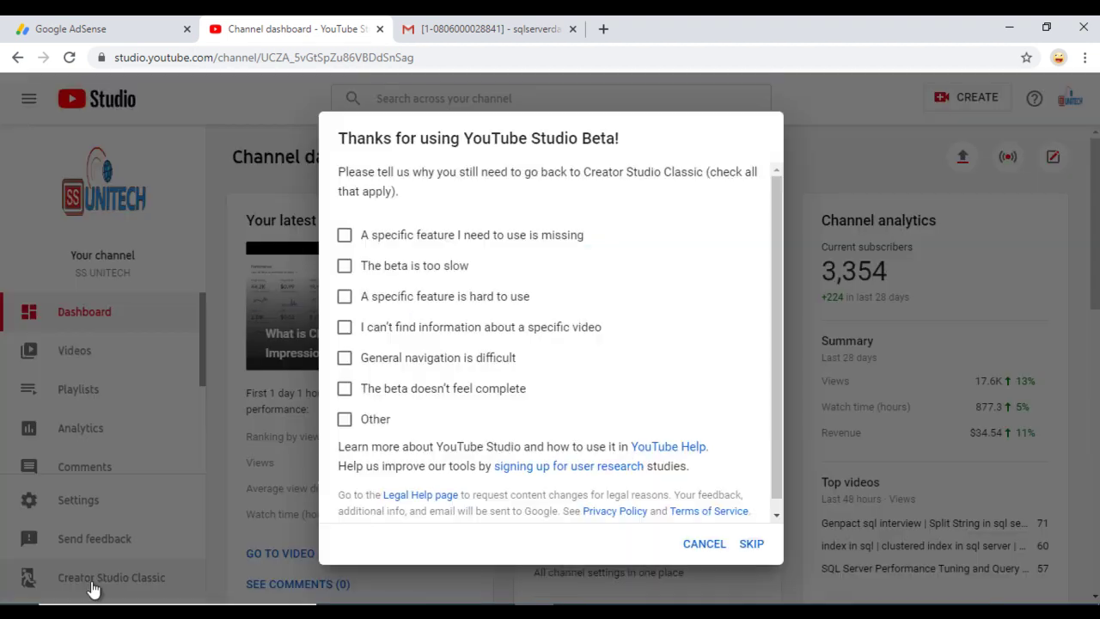
{"action": "left_click", "coordinate": [752, 553]}
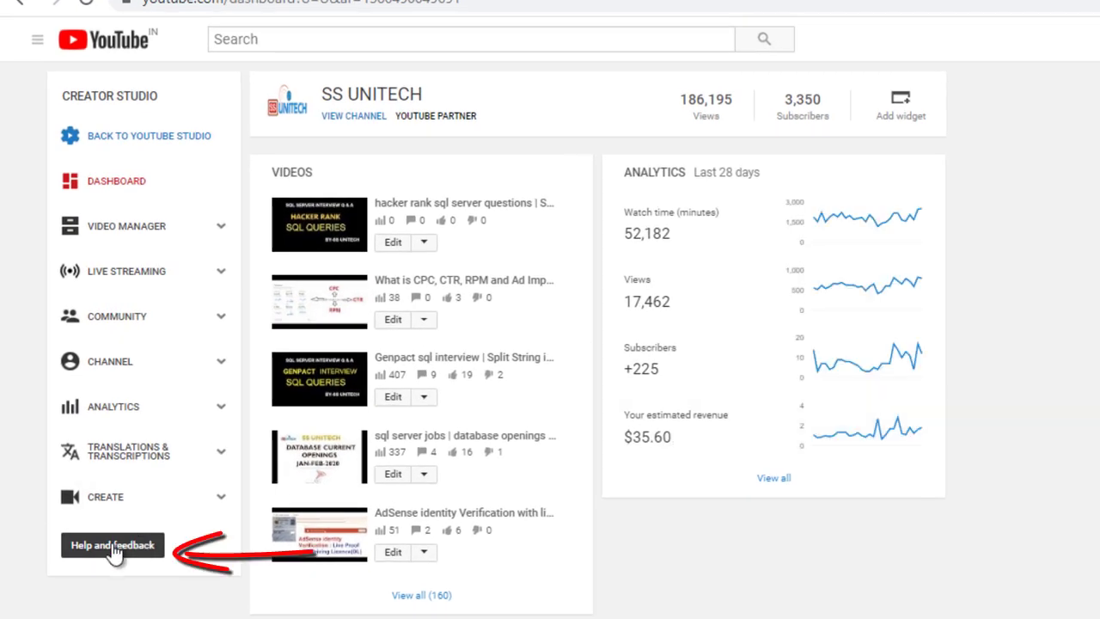
Open the Help and feedback panel with the Search Help box ready for input
{"action": "left_click", "coordinate": [113, 547]}
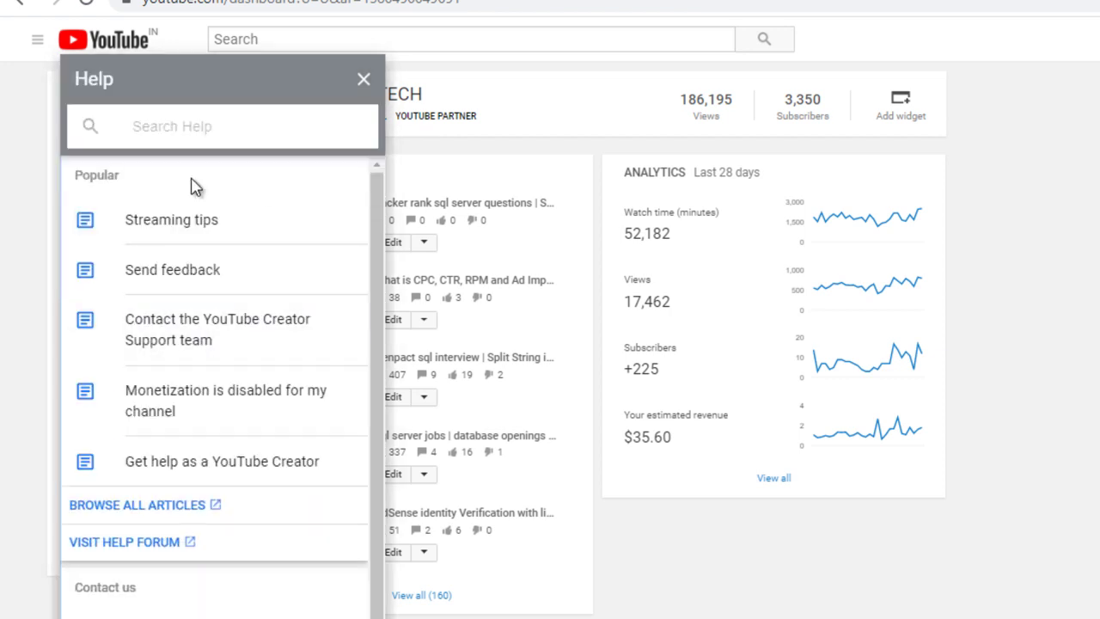
{"action": "left_click", "coordinate": [157, 125]}
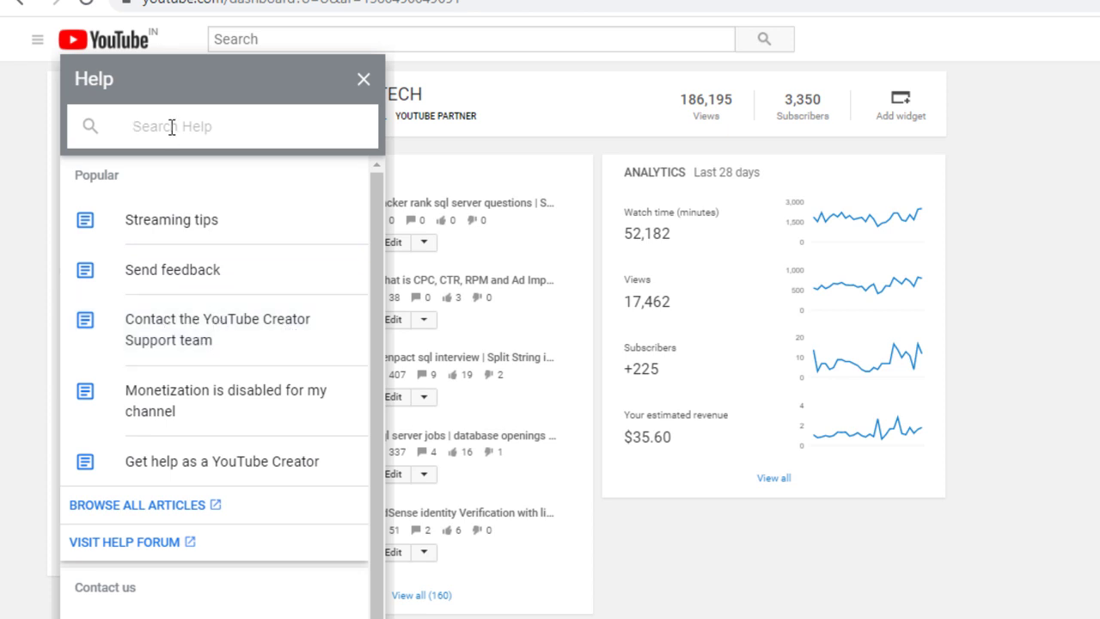
Search help for 'contact', open the Creator Support article, and request a chat in English
{"action": "type", "text": "co"}
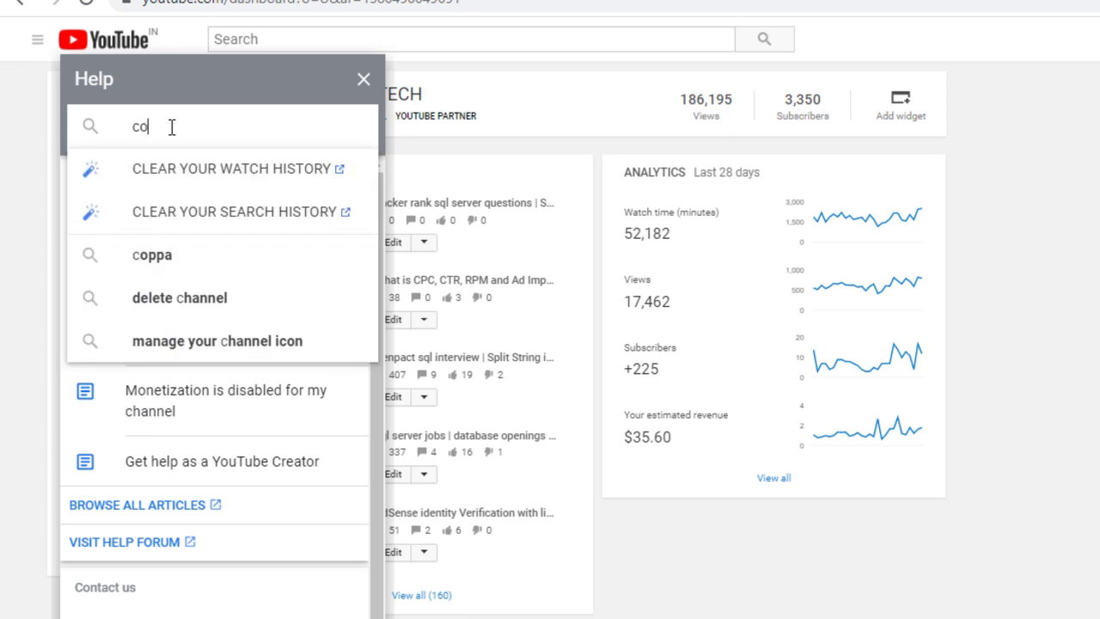
{"action": "type", "text": "ntact"}
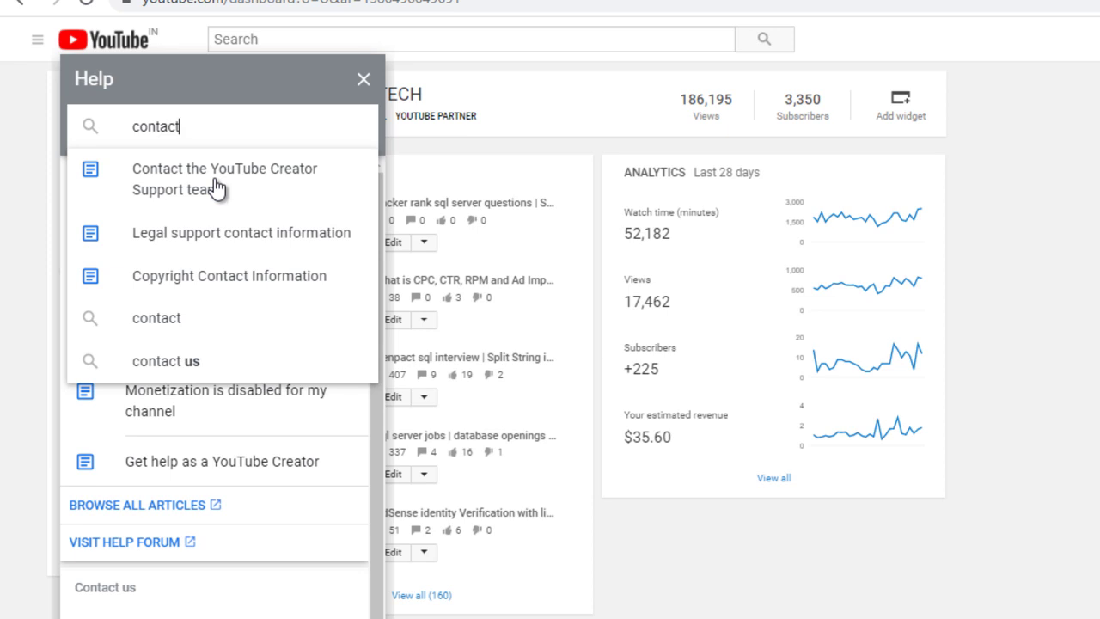
{"action": "left_click", "coordinate": [216, 189]}
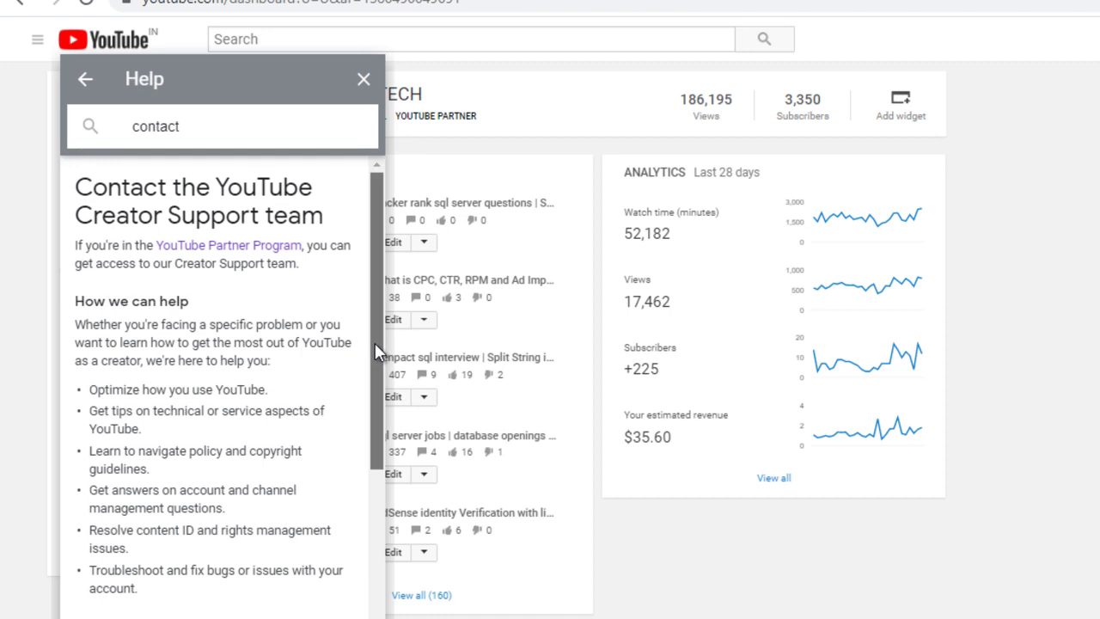
{"action": "left_click_drag", "start_coordinate": [375, 350], "coordinate": [375, 530]}
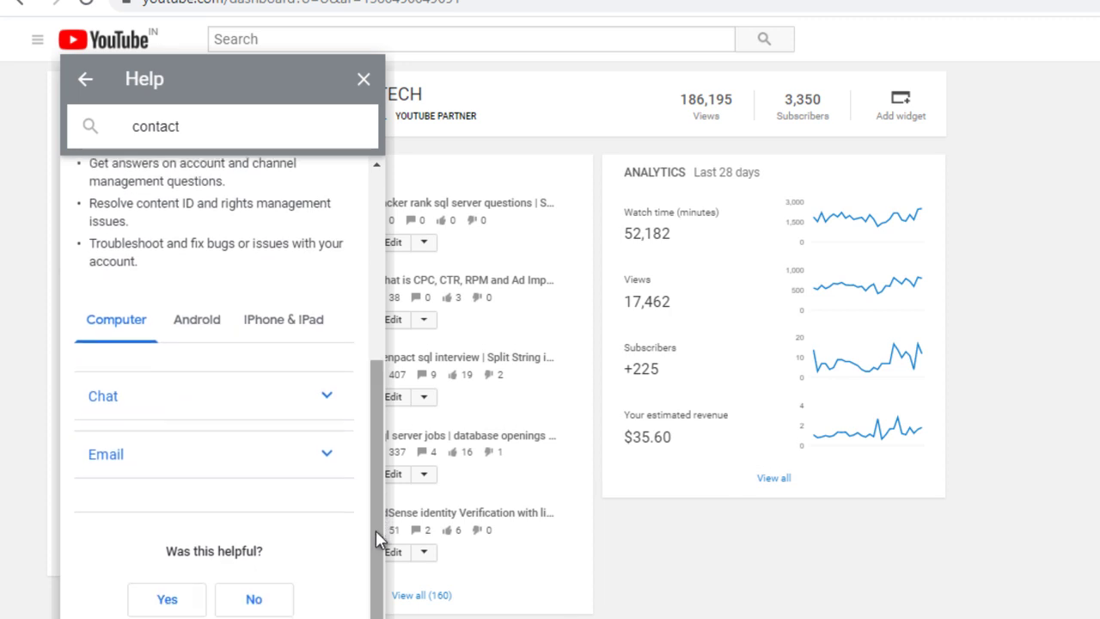
{"action": "left_click", "coordinate": [103, 404]}
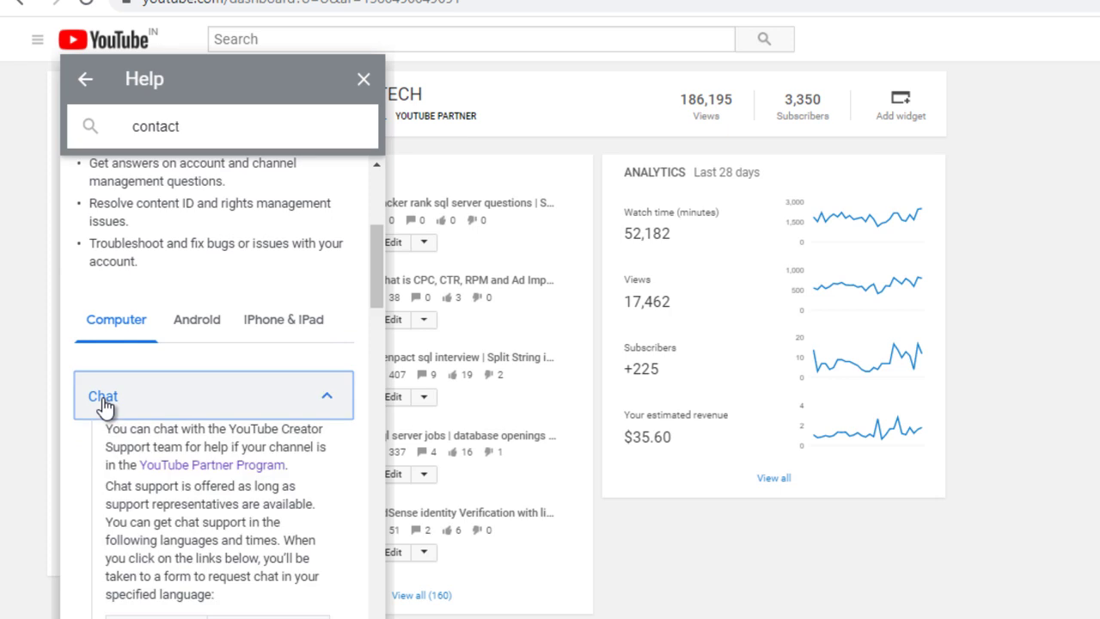
{"action": "left_click_drag", "start_coordinate": [377, 262], "coordinate": [377, 340]}
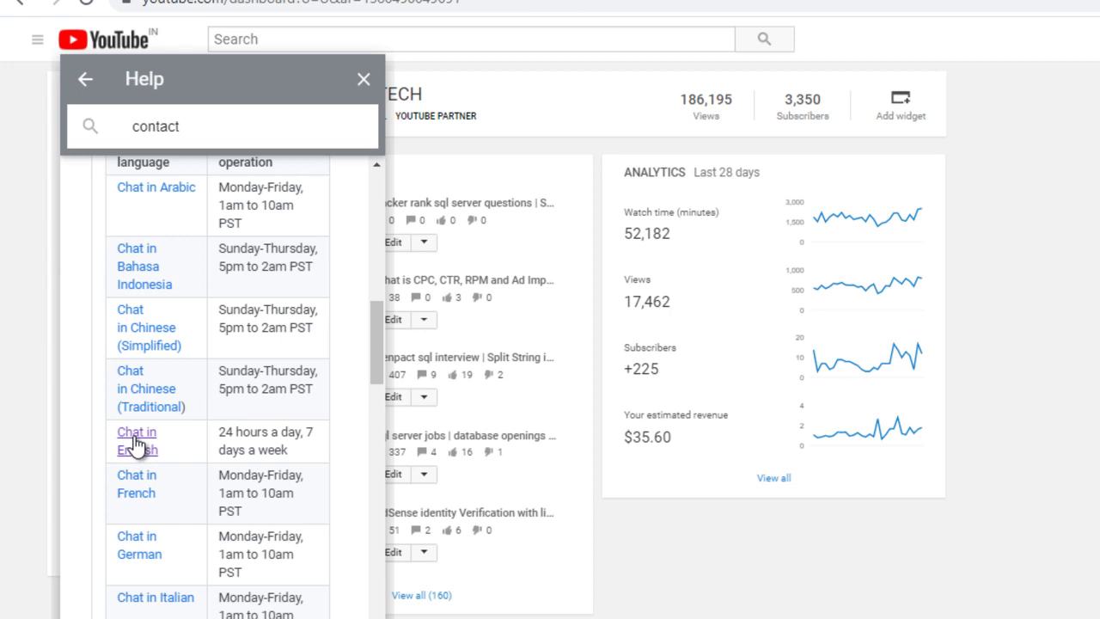
{"action": "left_click", "coordinate": [135, 441]}
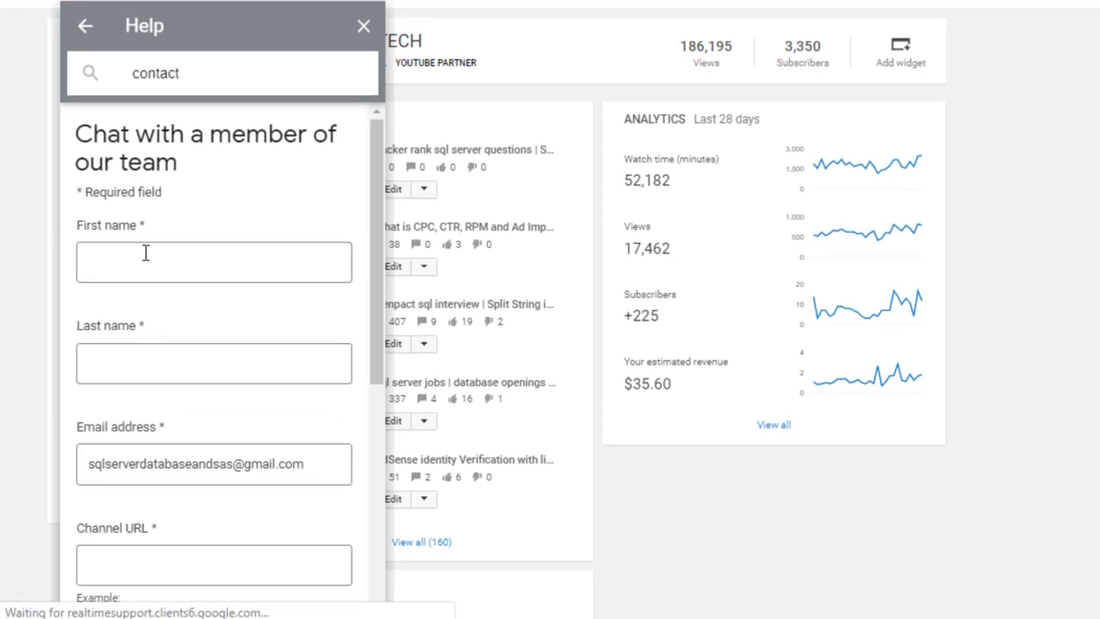
Enter the user's first and last name on the chat request form
{"action": "left_click", "coordinate": [145, 255]}
{"action": "type", "text": "Susheel"}
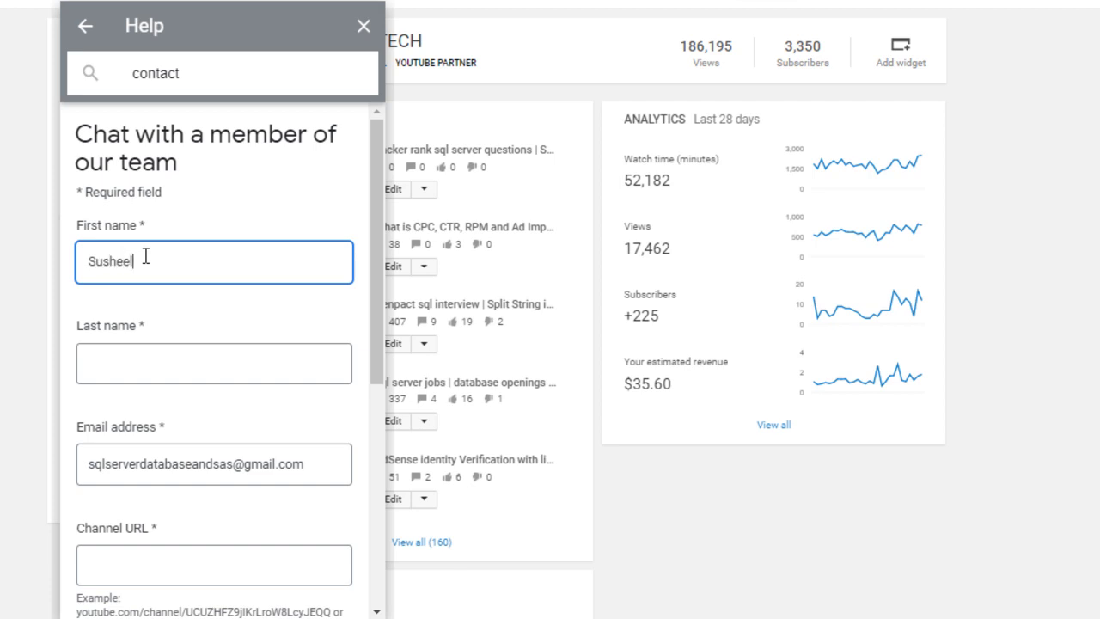
{"action": "key", "text": "Tab"}
{"action": "type", "text": "Singh"}
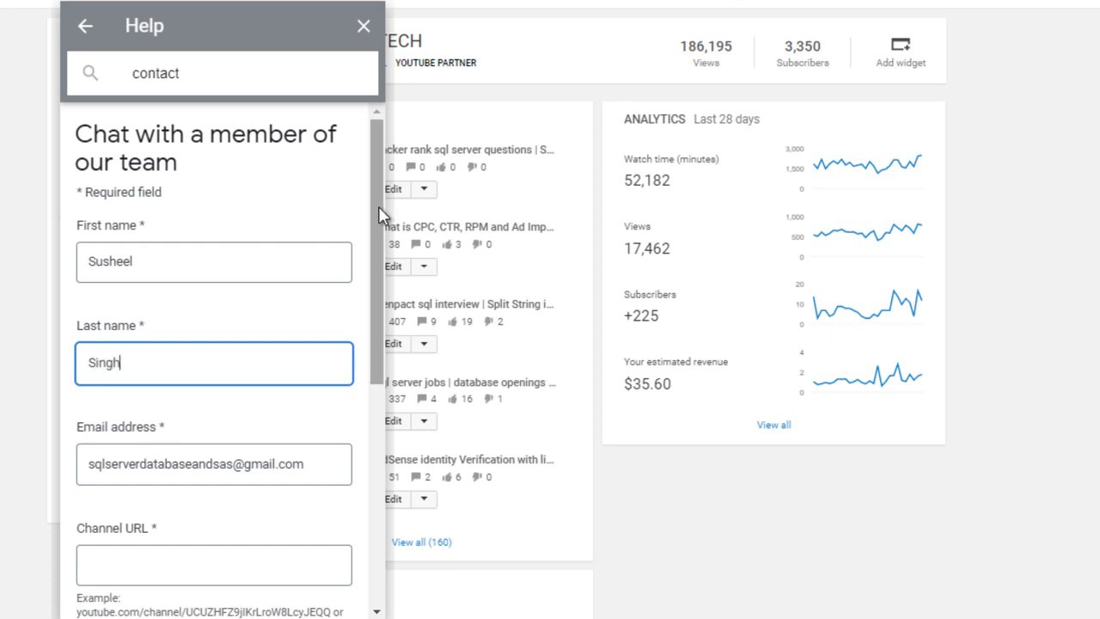
{"action": "left_click_drag", "start_coordinate": [378, 208], "coordinate": [378, 275]}
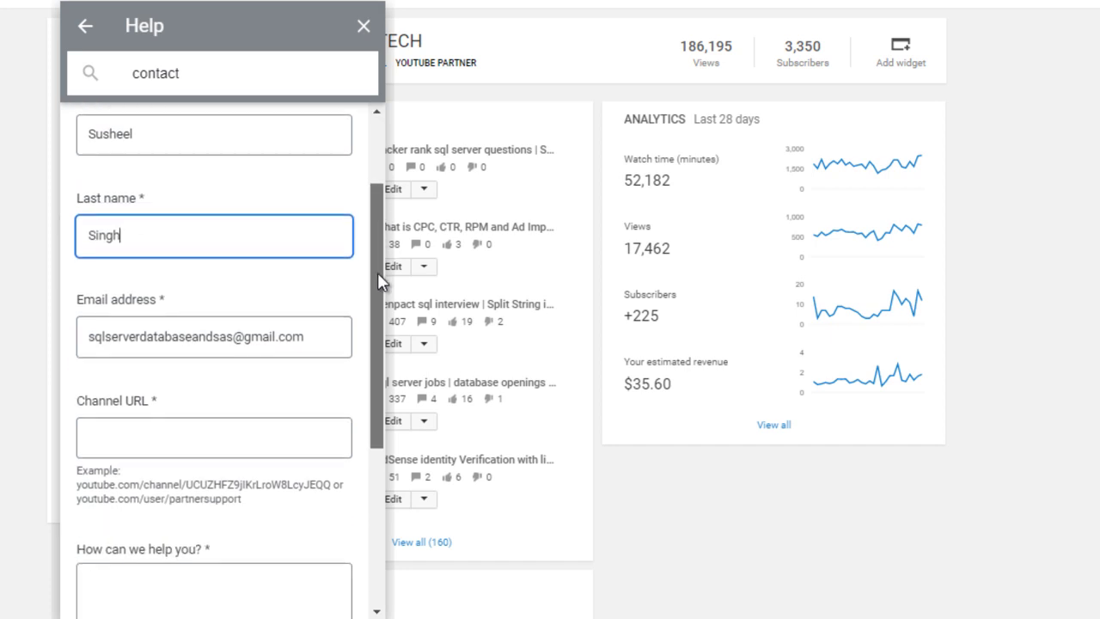
{"action": "left_click", "coordinate": [131, 430]}
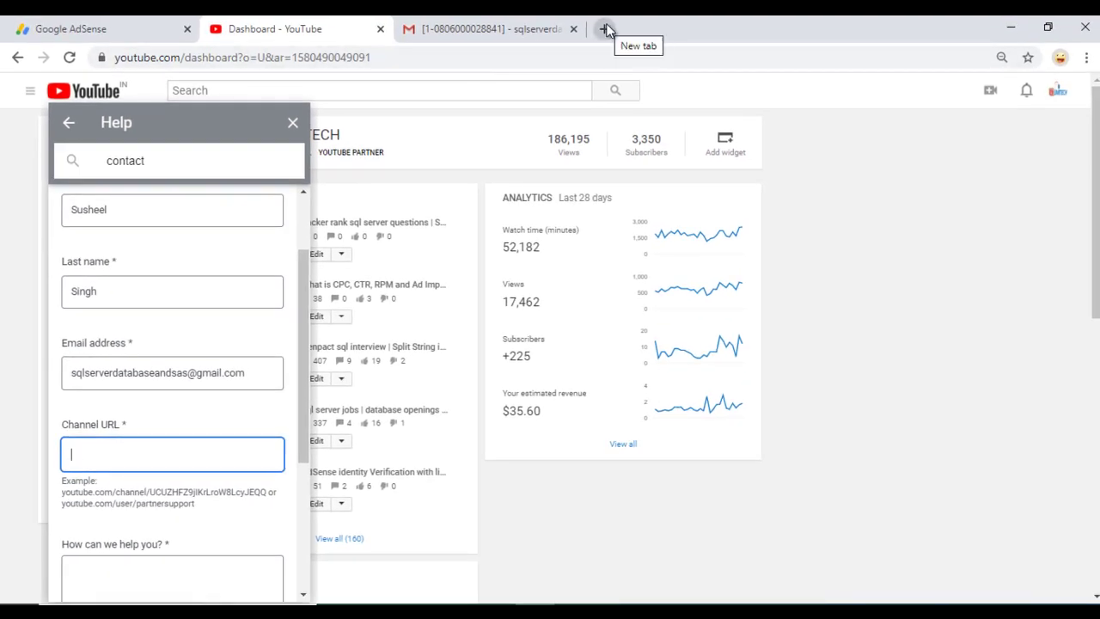
Copy the dashboard page address and load it in a new browser tab
{"action": "left_click", "coordinate": [557, 52]}
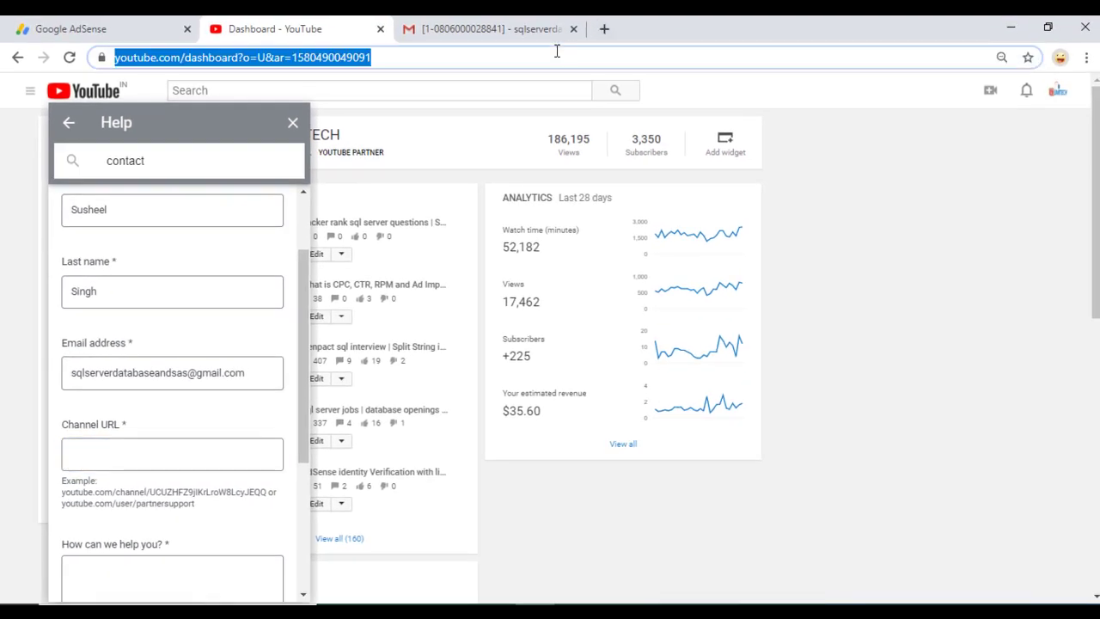
{"action": "right_click", "coordinate": [556, 52]}
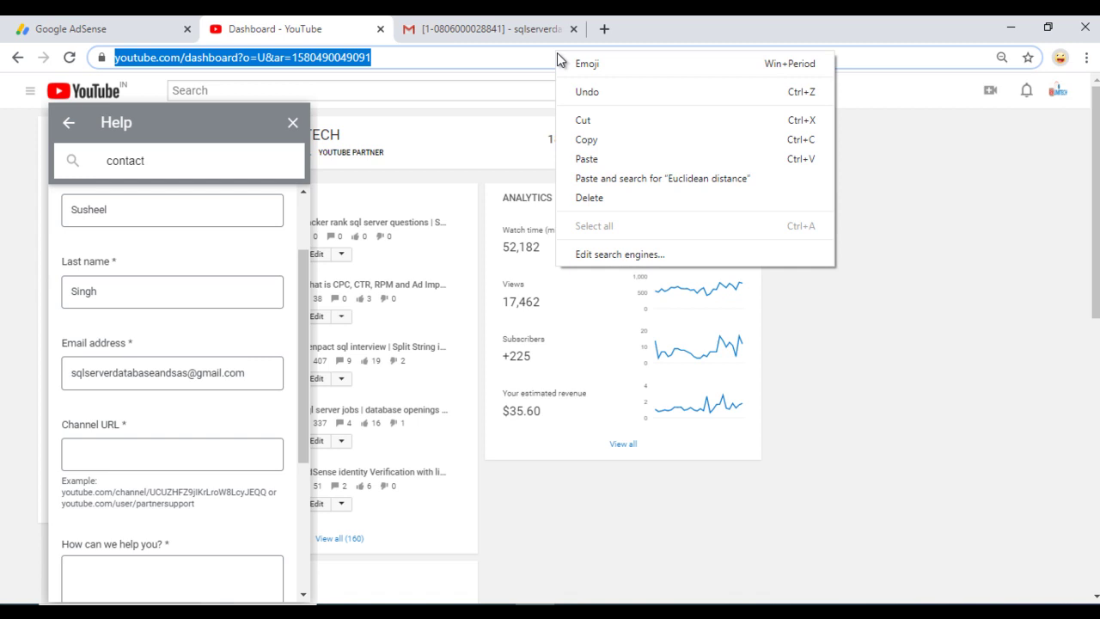
{"action": "left_click", "coordinate": [584, 140]}
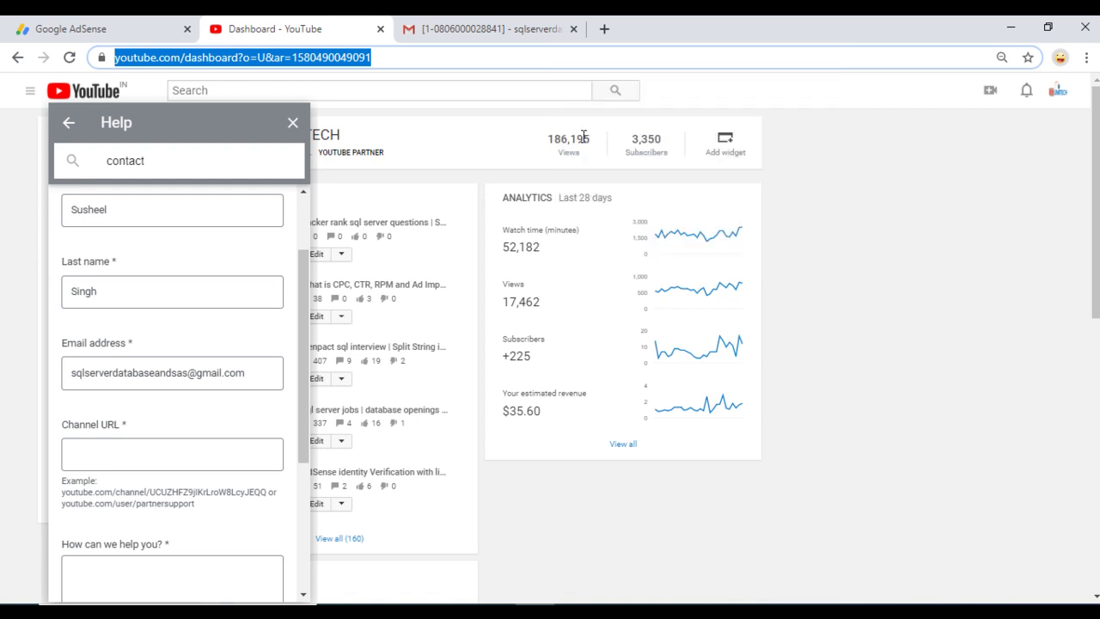
{"action": "left_click", "coordinate": [604, 30]}
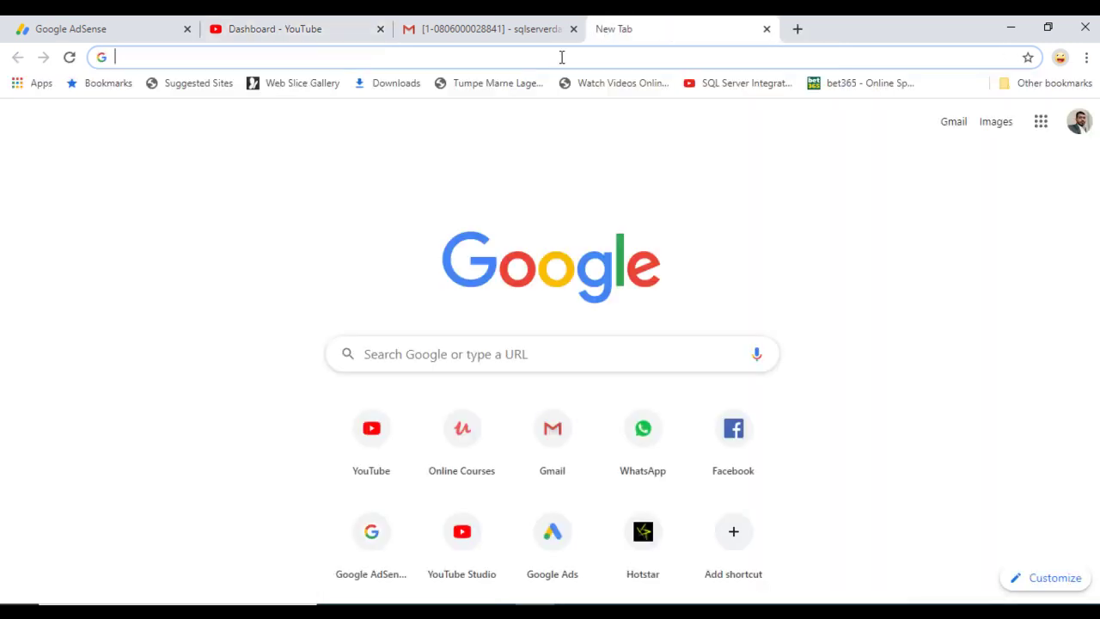
{"action": "key", "text": "ctrl+v"}
{"action": "key", "text": "Return"}
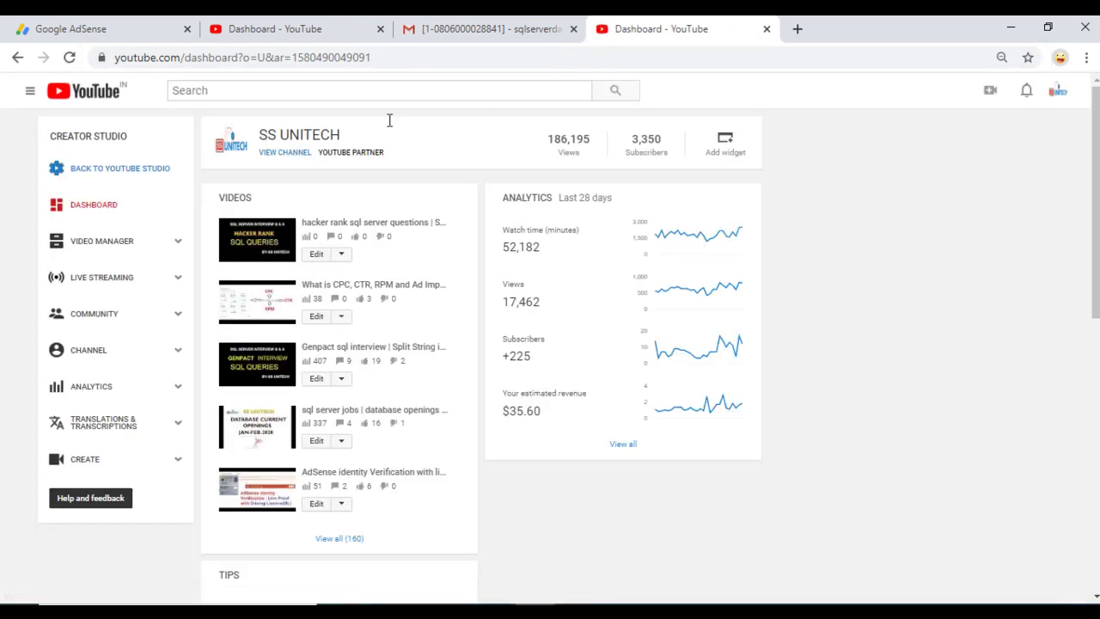
Open the SS UNITECH channel page, pause its featured video, and copy its URL
{"action": "left_click", "coordinate": [285, 154]}
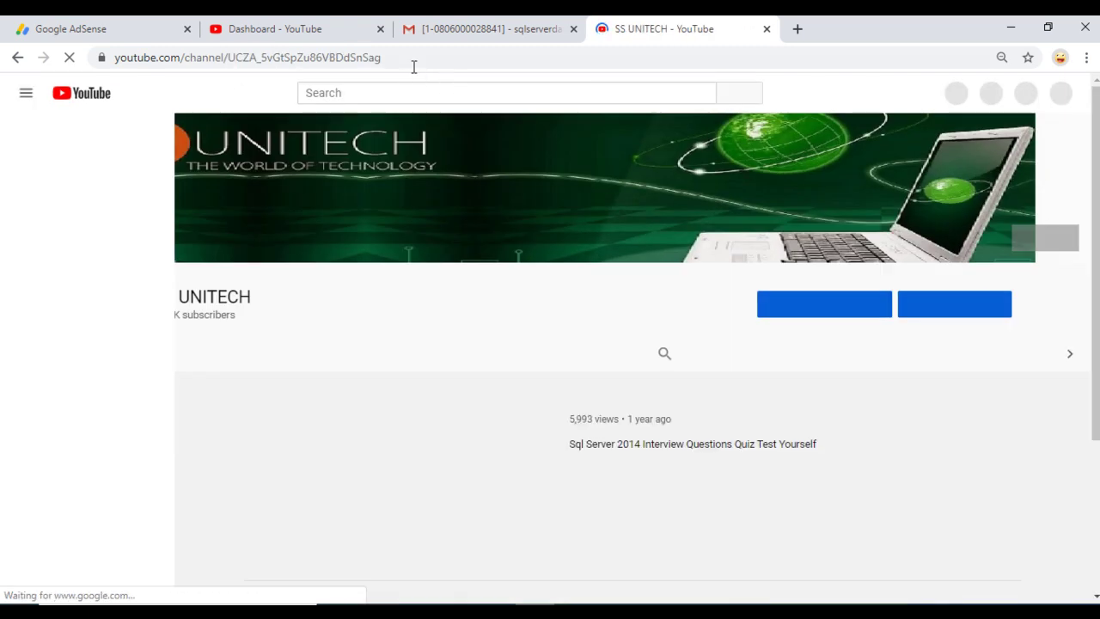
{"action": "left_click", "coordinate": [341, 486]}
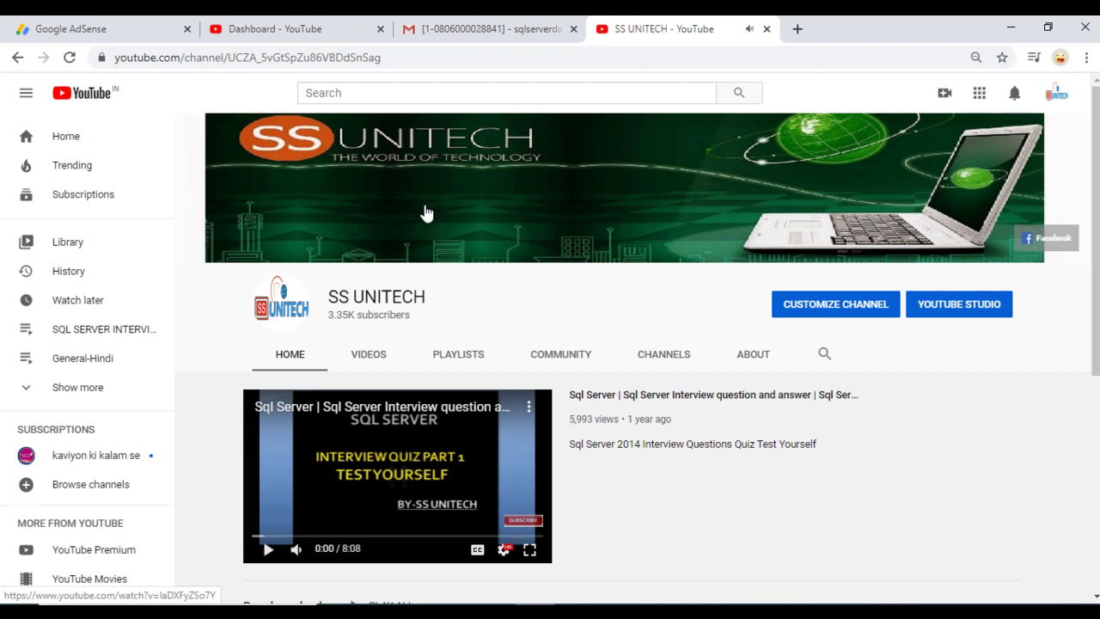
{"action": "left_click", "coordinate": [442, 59]}
{"action": "right_click", "coordinate": [442, 59]}
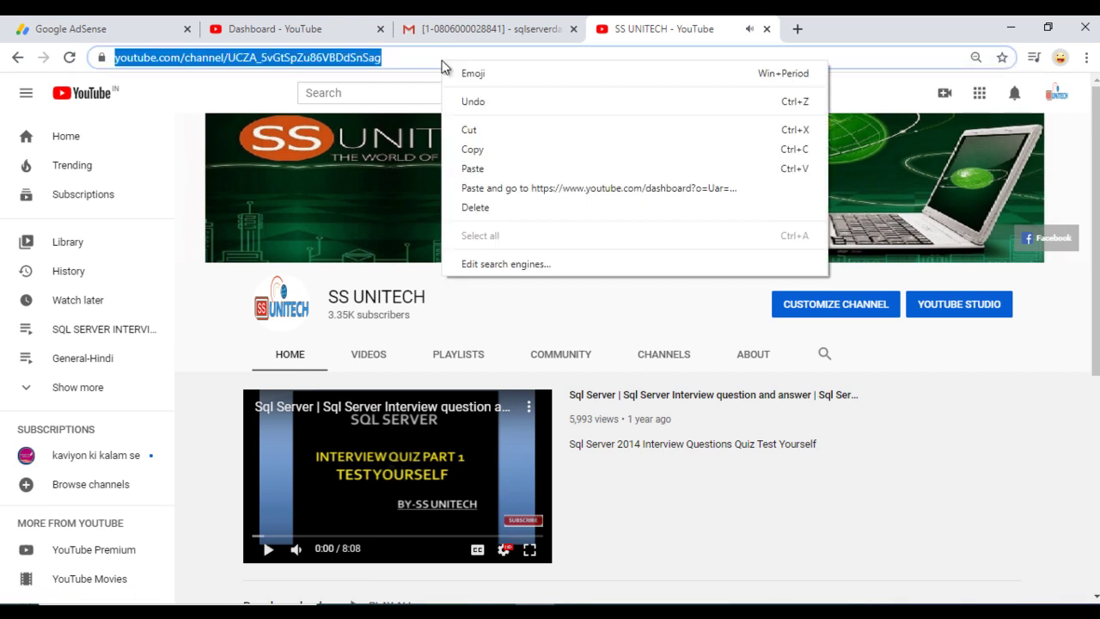
{"action": "left_click", "coordinate": [485, 164]}
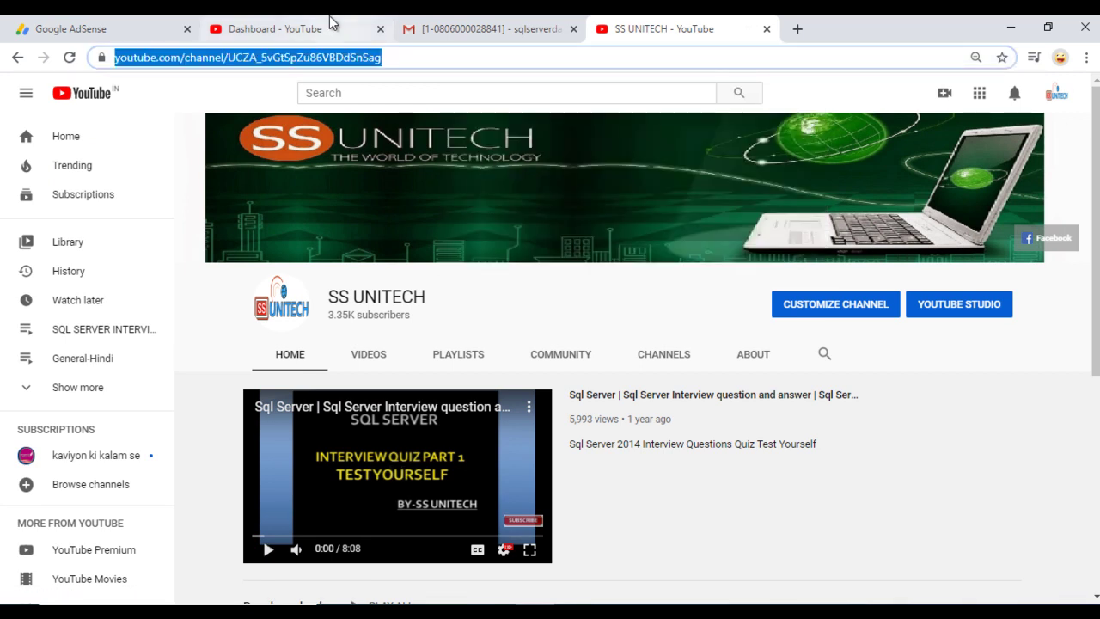
{"action": "left_click", "coordinate": [331, 21]}
Paste the channel URL and describe the issue as 'identity verification is failed'
{"action": "left_click", "coordinate": [157, 454]}
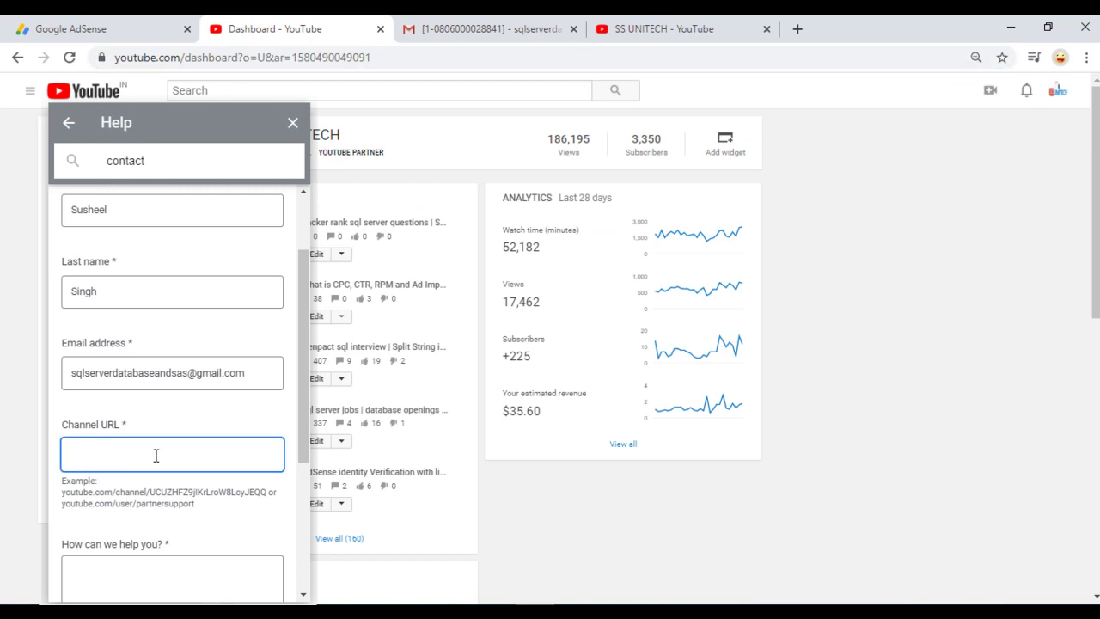
{"action": "key", "text": "ctrl+v"}
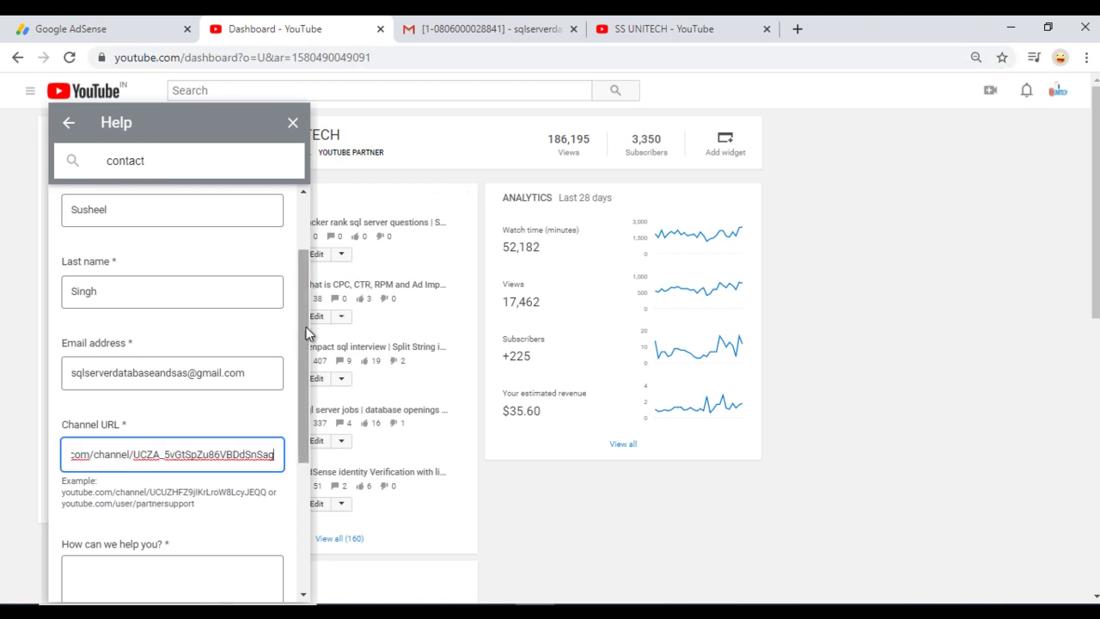
{"action": "left_click_drag", "start_coordinate": [299, 331], "coordinate": [299, 411]}
{"action": "left_click", "coordinate": [112, 414]}
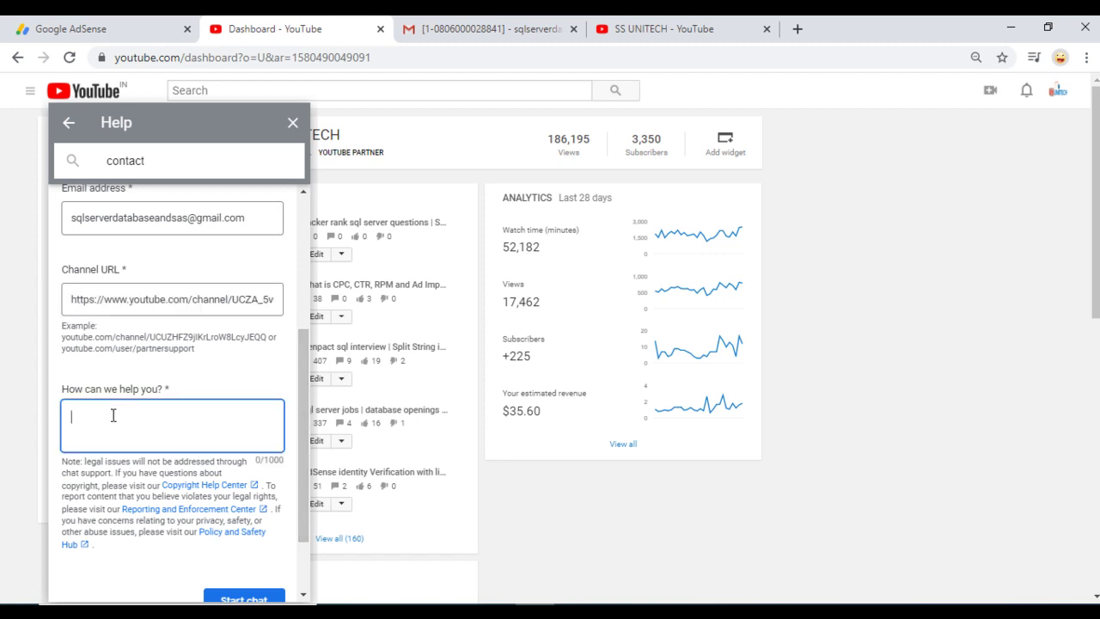
{"action": "type", "text": "identity verification is failed"}
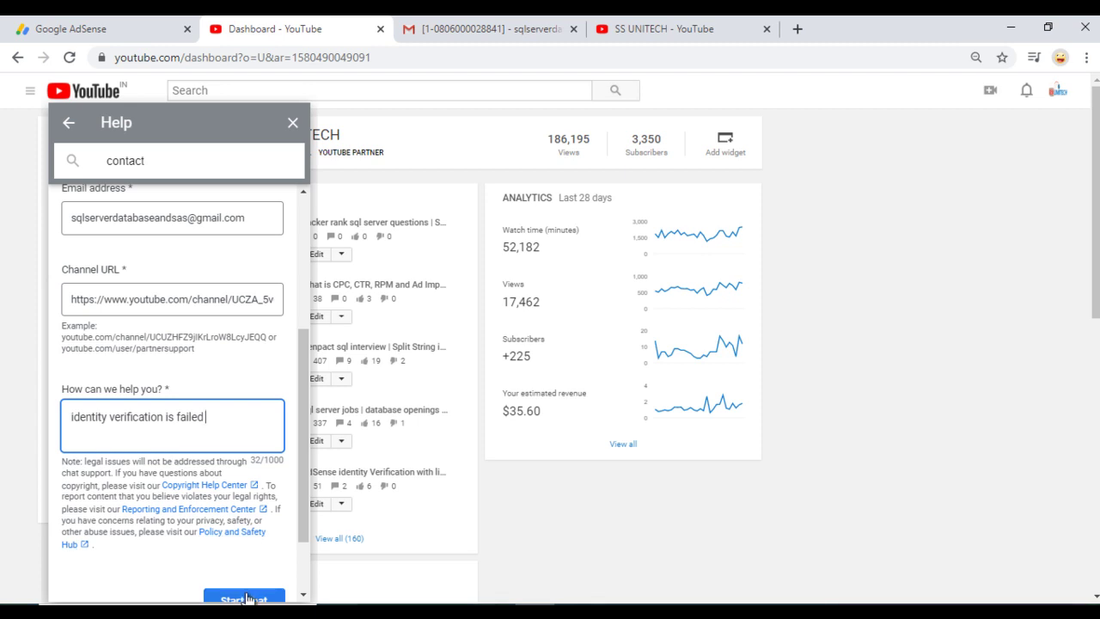
Start the live Creator Support chat and get the chat message box ready
{"action": "left_click", "coordinate": [246, 599]}
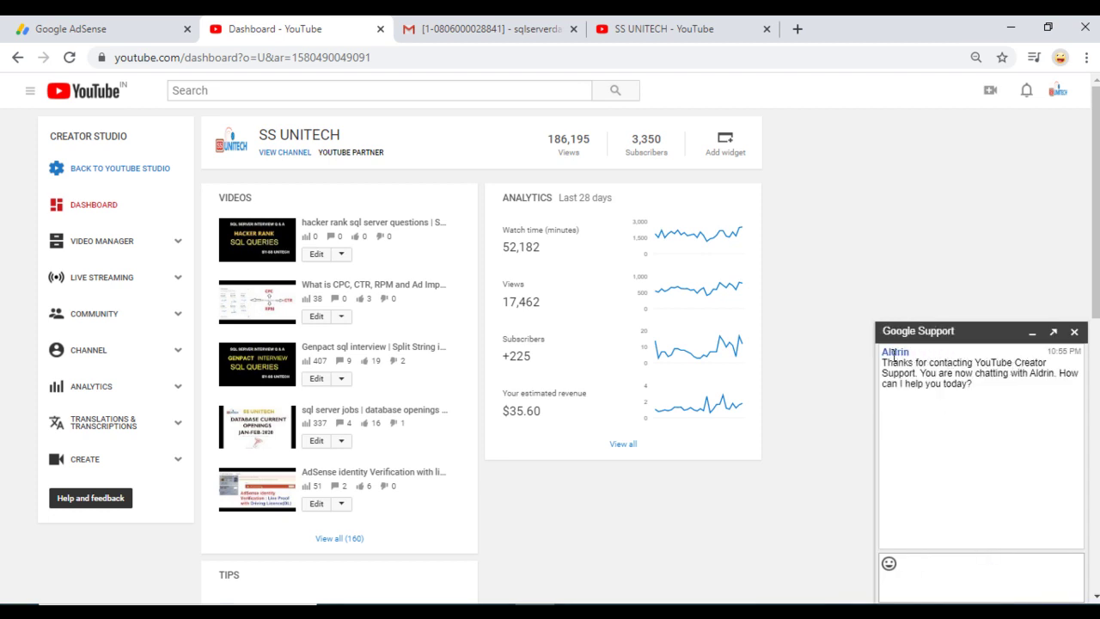
{"action": "left_click", "coordinate": [923, 568]}
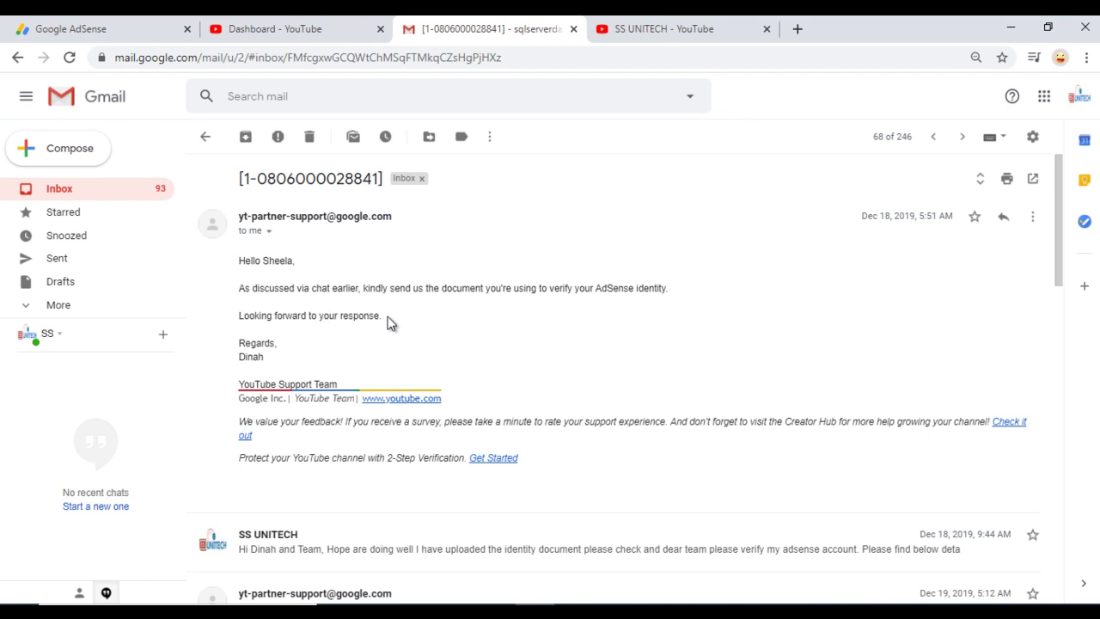
Expand the SS UNITECH message about the identity document, read the thread, and return to the inbox
{"action": "scroll", "coordinate": [388, 321], "scroll_direction": "down", "scroll_amount": 3}
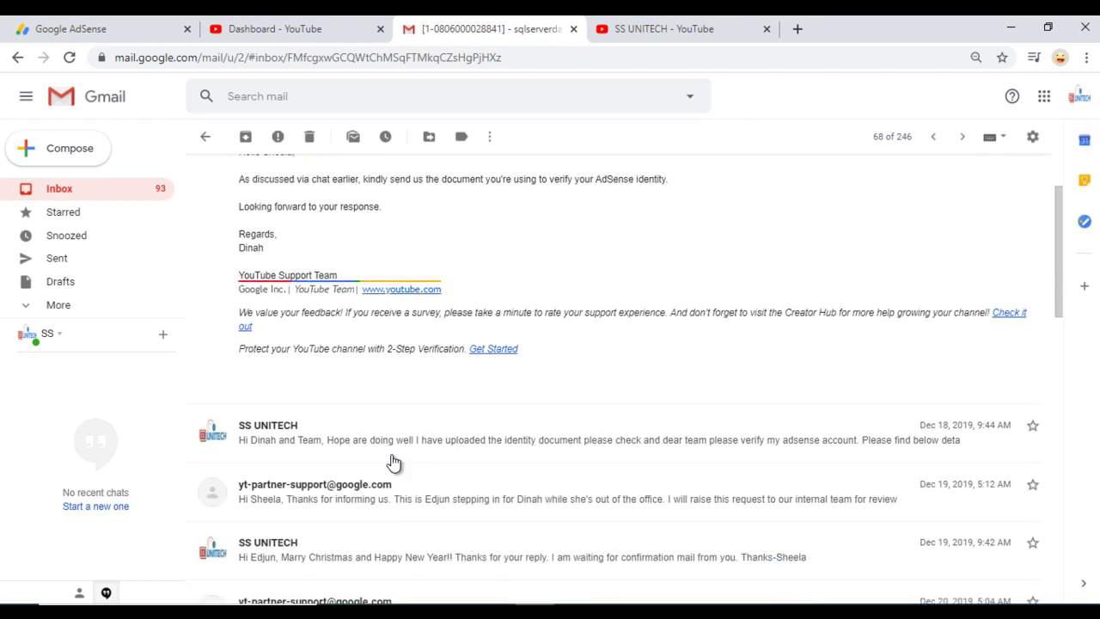
{"action": "left_click", "coordinate": [383, 453]}
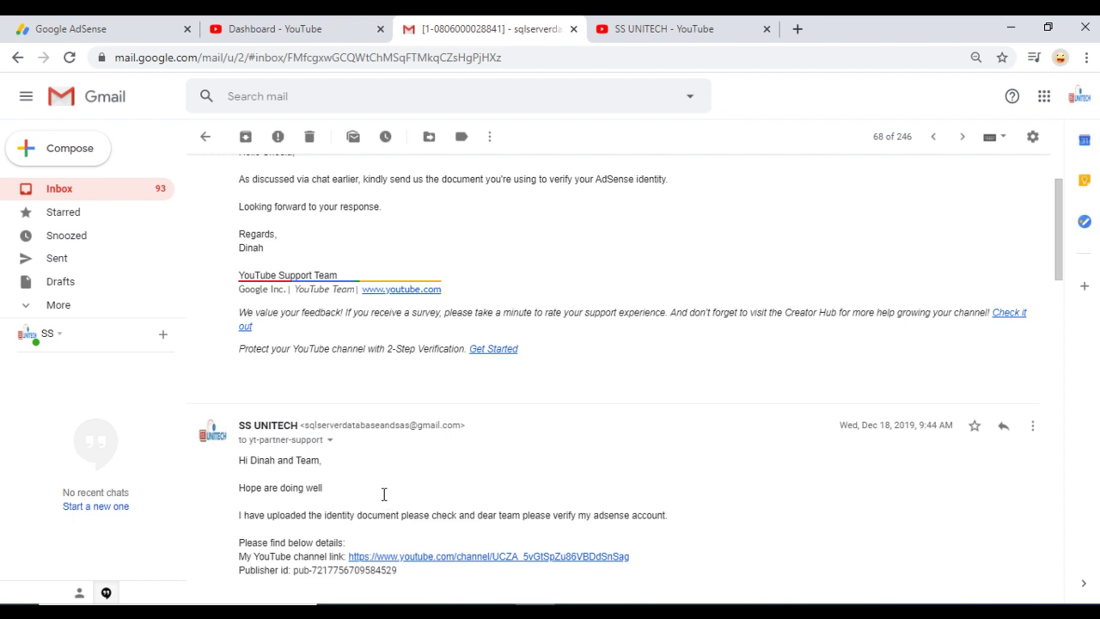
{"action": "scroll", "coordinate": [382, 493], "scroll_direction": "down", "scroll_amount": 2}
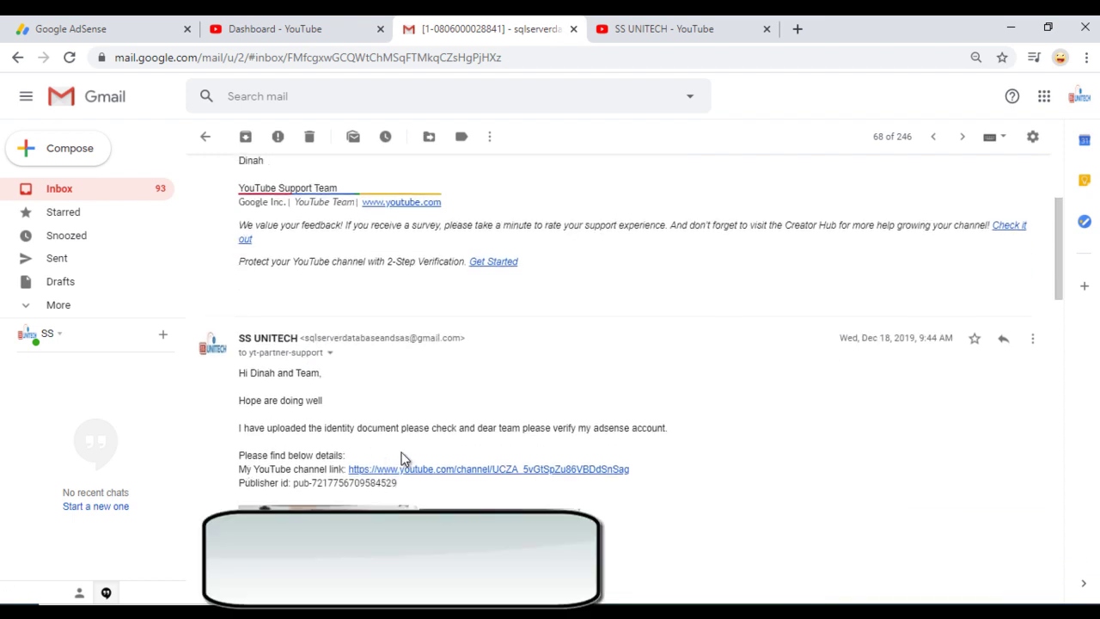
{"action": "scroll", "coordinate": [420, 449], "scroll_direction": "down", "scroll_amount": 2}
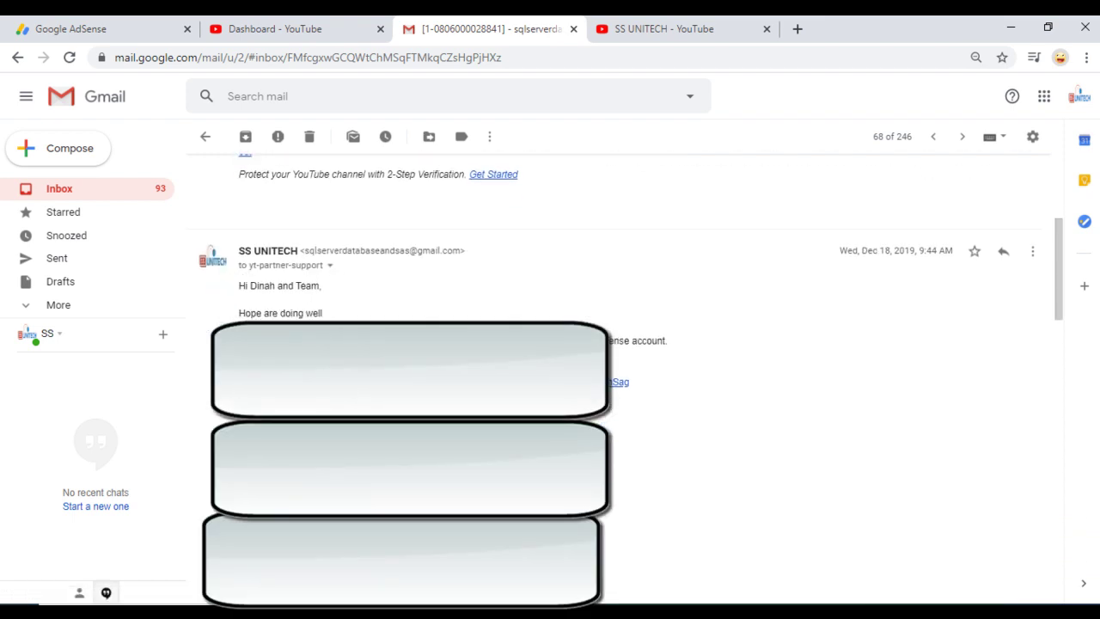
{"action": "scroll", "coordinate": [420, 450], "scroll_direction": "down", "scroll_amount": 1}
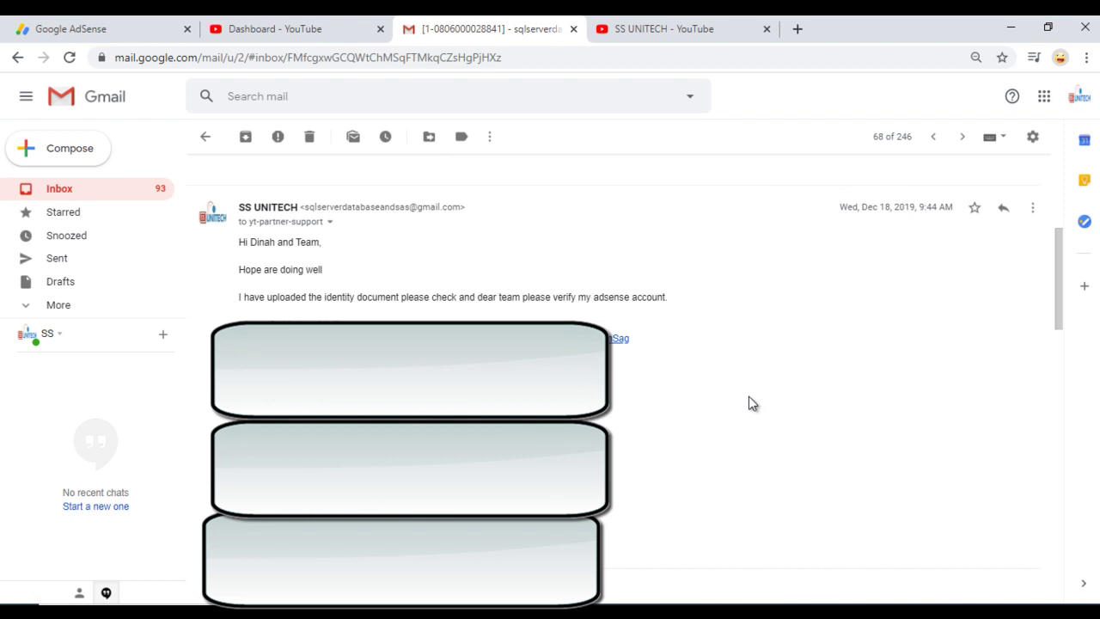
{"action": "scroll", "coordinate": [748, 403], "scroll_direction": "down", "scroll_amount": 2}
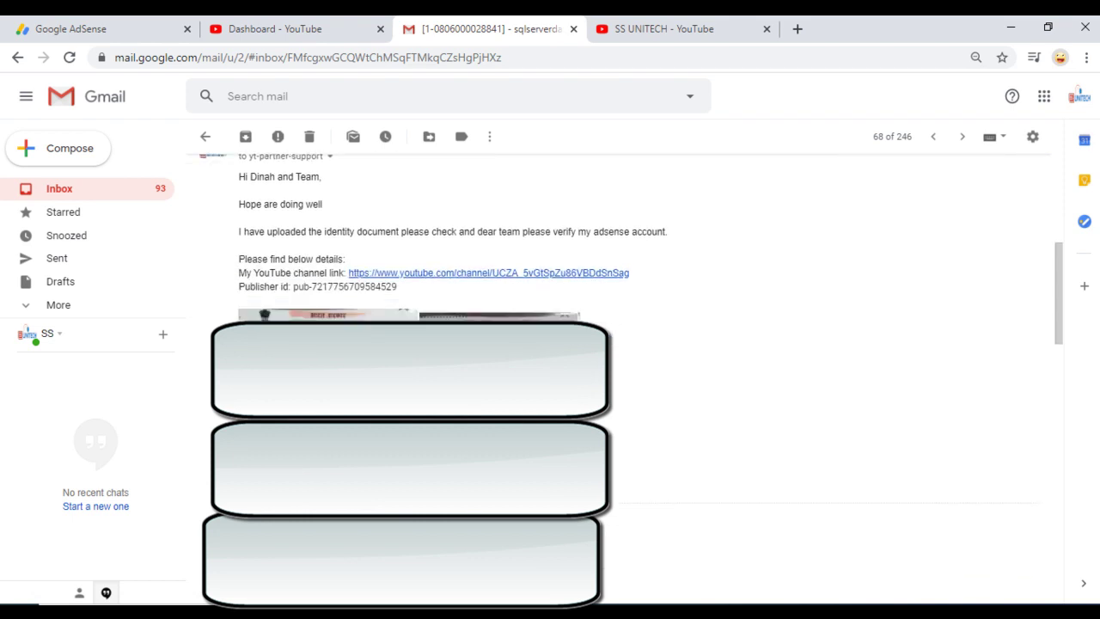
{"action": "scroll", "coordinate": [685, 369], "scroll_direction": "down", "scroll_amount": 3}
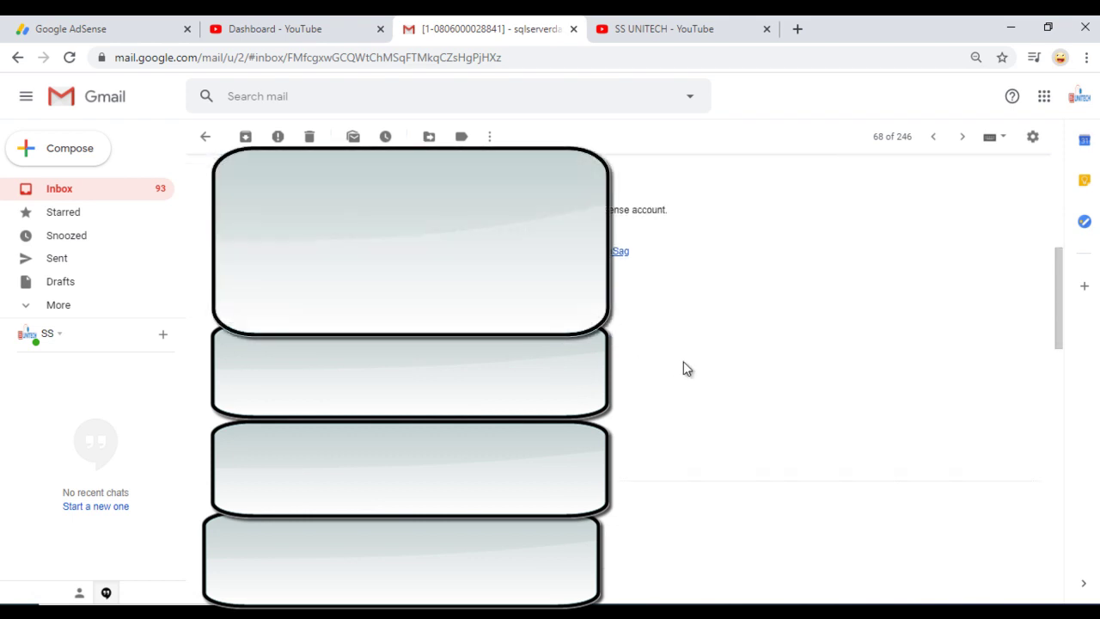
{"action": "scroll", "coordinate": [685, 369], "scroll_direction": "down", "scroll_amount": 2}
{"action": "scroll", "coordinate": [684, 368], "scroll_direction": "up", "scroll_amount": 4}
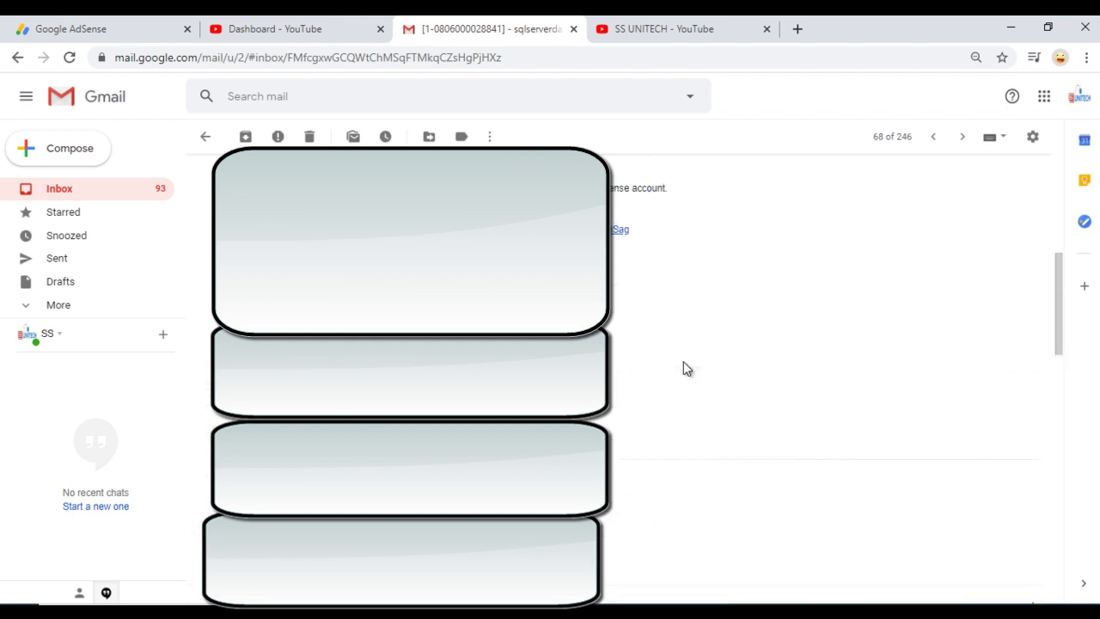
{"action": "scroll", "coordinate": [685, 369], "scroll_direction": "down", "scroll_amount": 6}
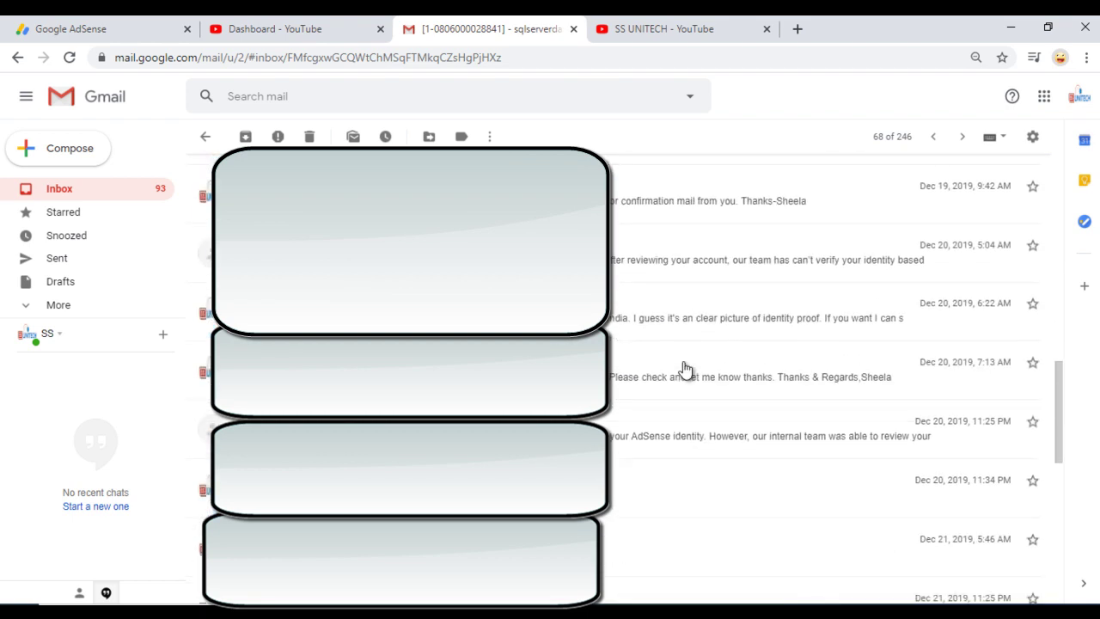
{"action": "scroll", "coordinate": [685, 369], "scroll_direction": "down", "scroll_amount": 5}
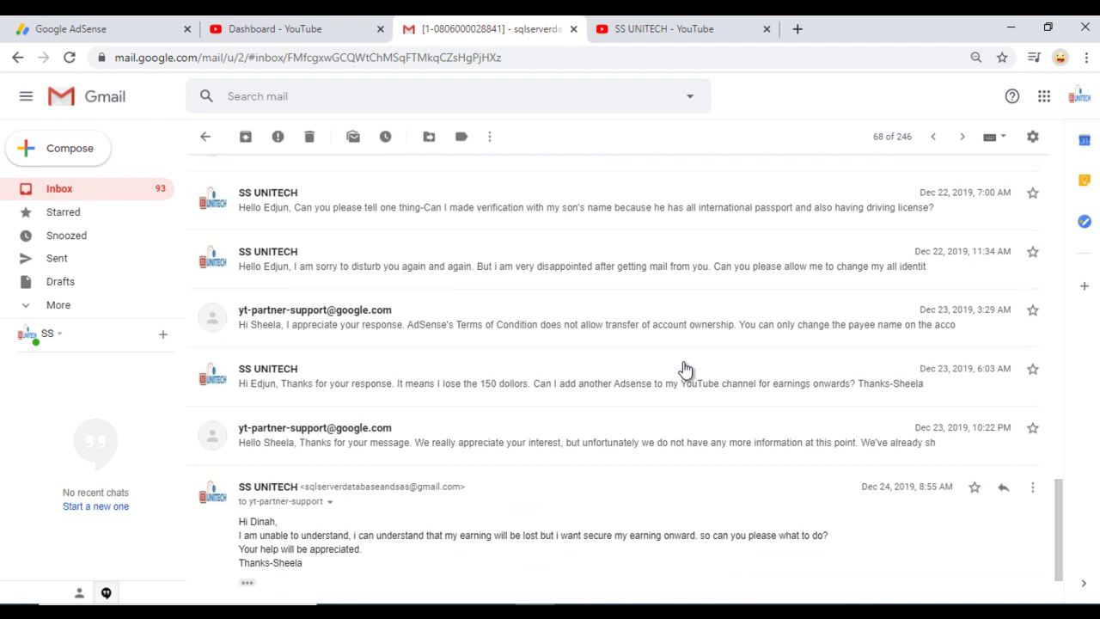
{"action": "scroll", "coordinate": [685, 369], "scroll_direction": "down", "scroll_amount": 1}
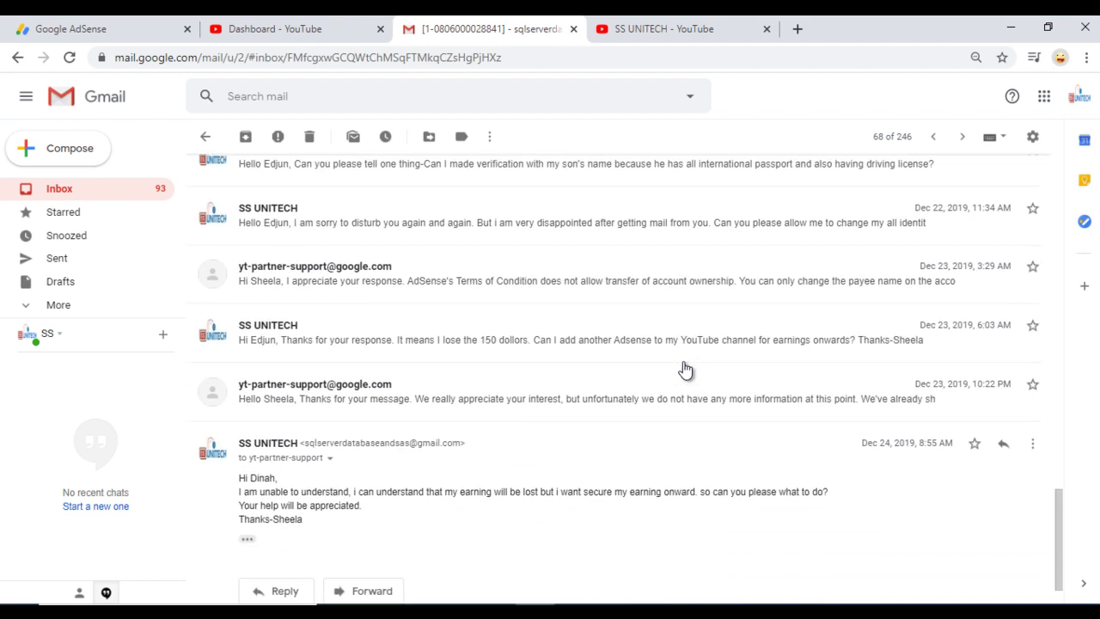
{"action": "scroll", "coordinate": [684, 368], "scroll_direction": "up", "scroll_amount": 3}
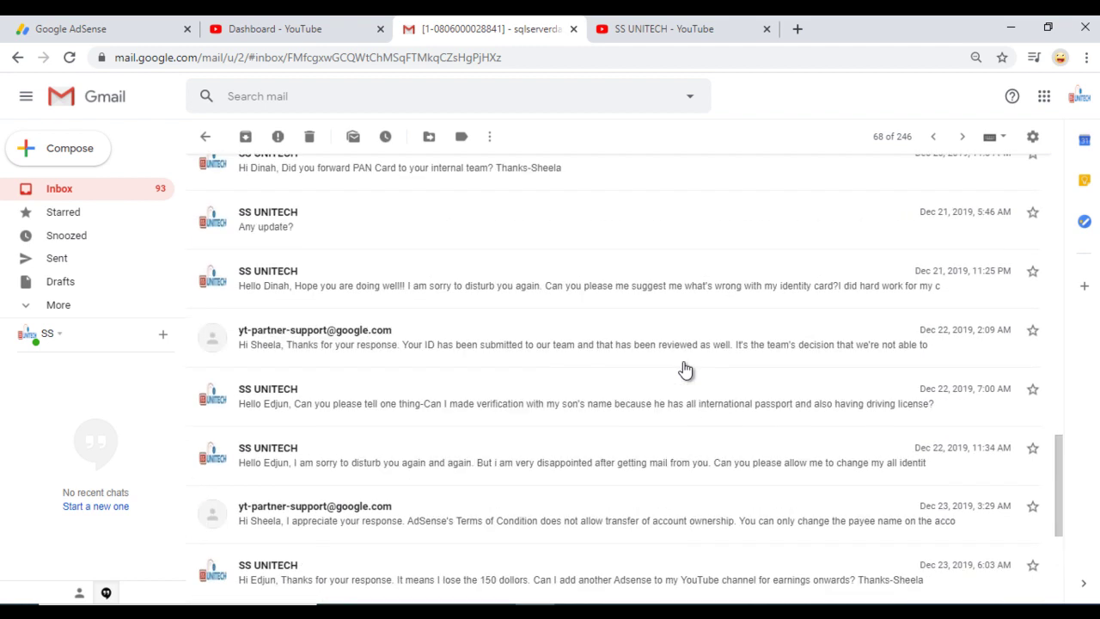
{"action": "left_click", "coordinate": [77, 194]}
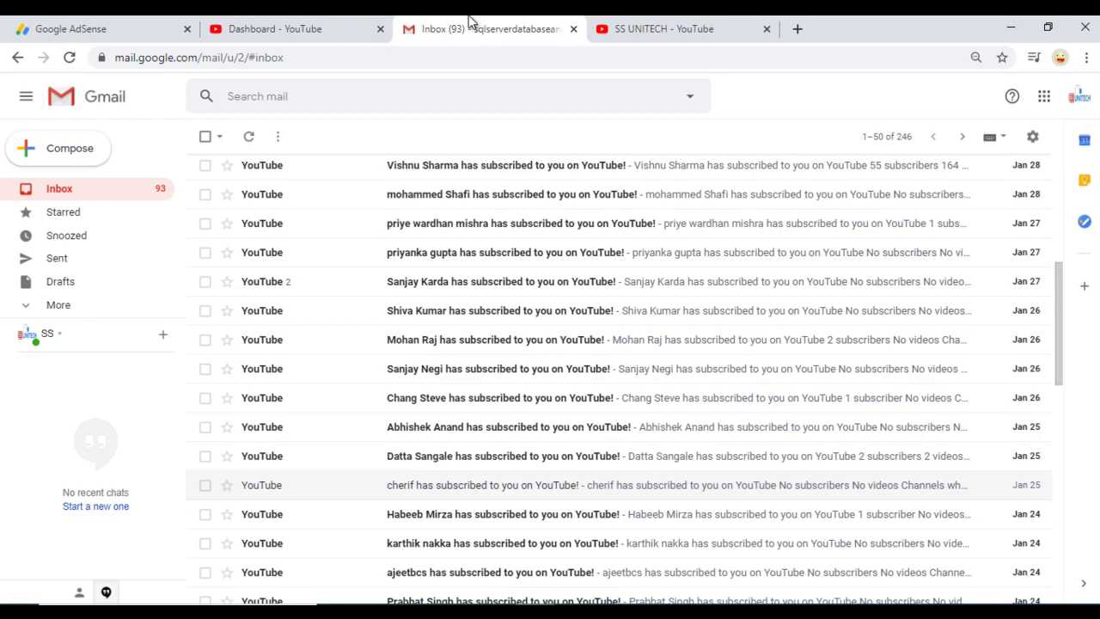
Jump back to the newest messages at the top of the Gmail inbox
{"action": "left_click", "coordinate": [1063, 188]}
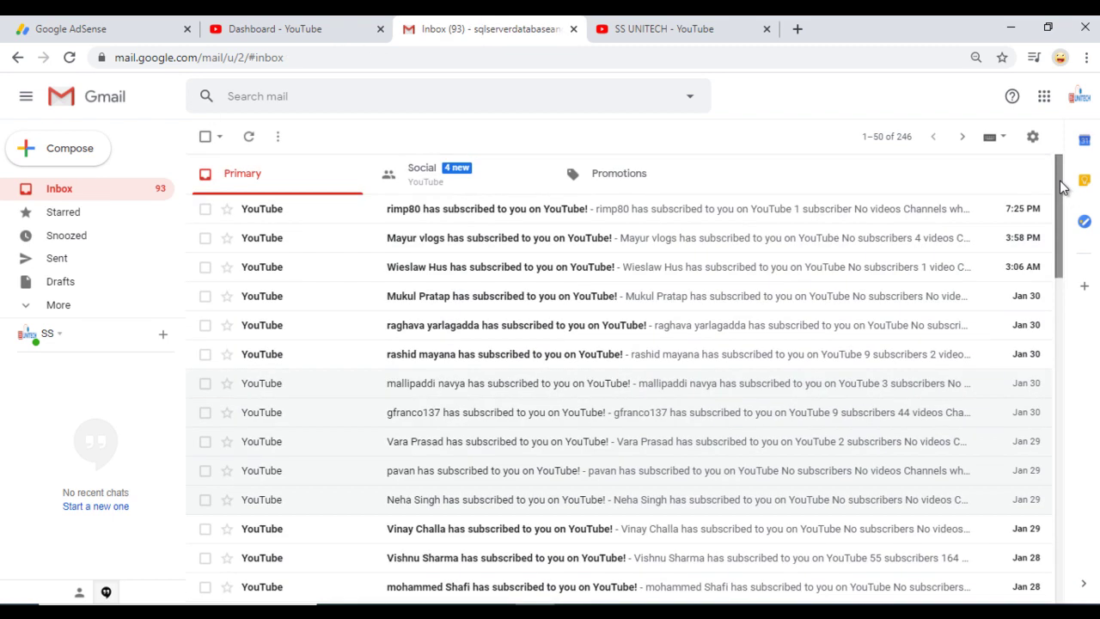